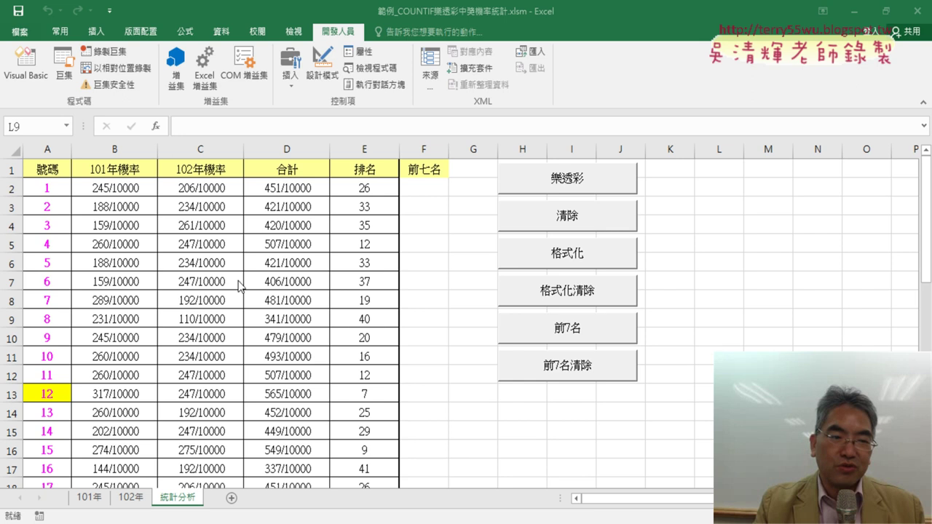
- Clear number 12's yellow highlight with the 格式化清除 button, then open Module1 in the VBA editor
click(363, 142)
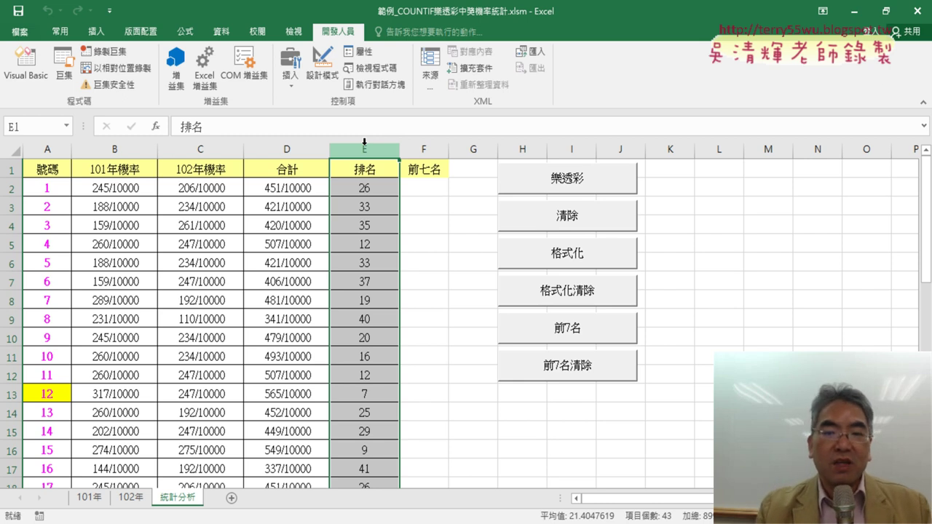
click(570, 298)
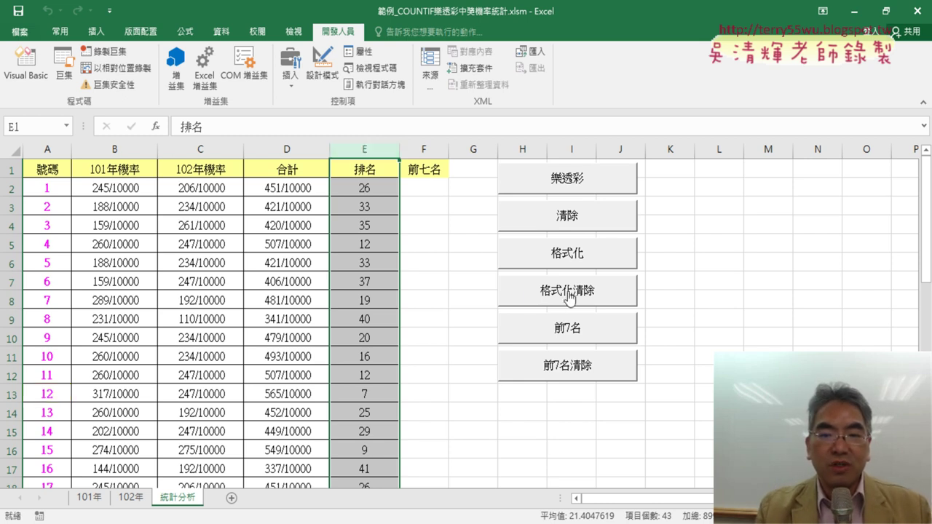
click(35, 78)
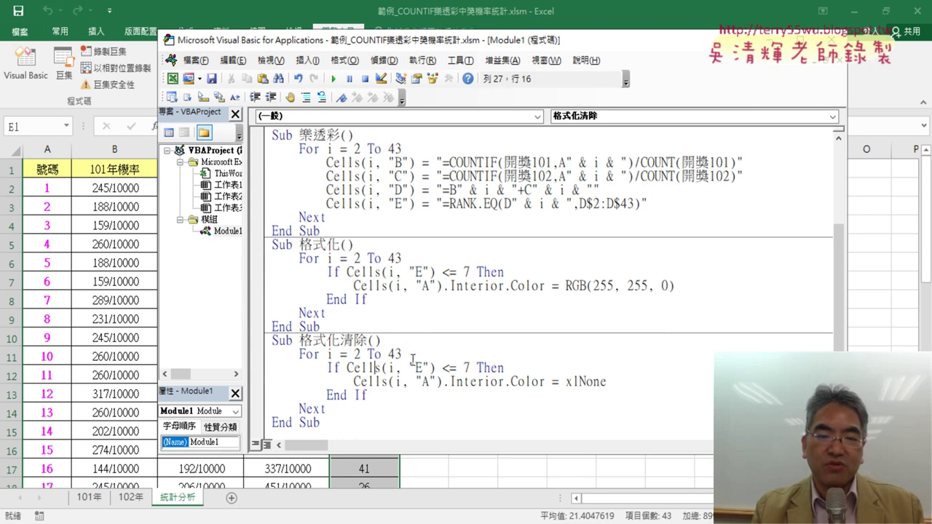
- Delete the 'If Cells(i, "E") <= 7 Then' line and its End If from Sub 格式化清除
scroll(412, 360, down, 1)
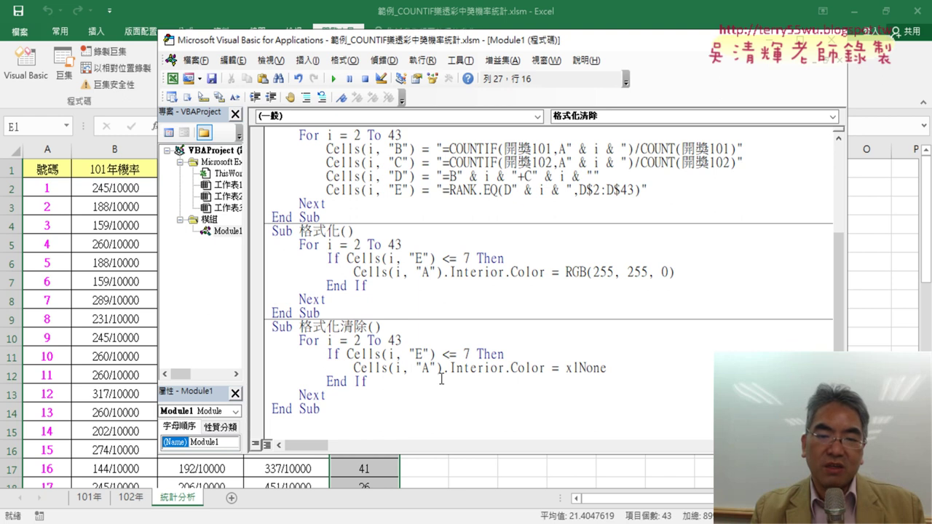
mouse_move(509, 354)
mouse_down()
mouse_move(271, 340)
mouse_move(262, 350)
mouse_up()
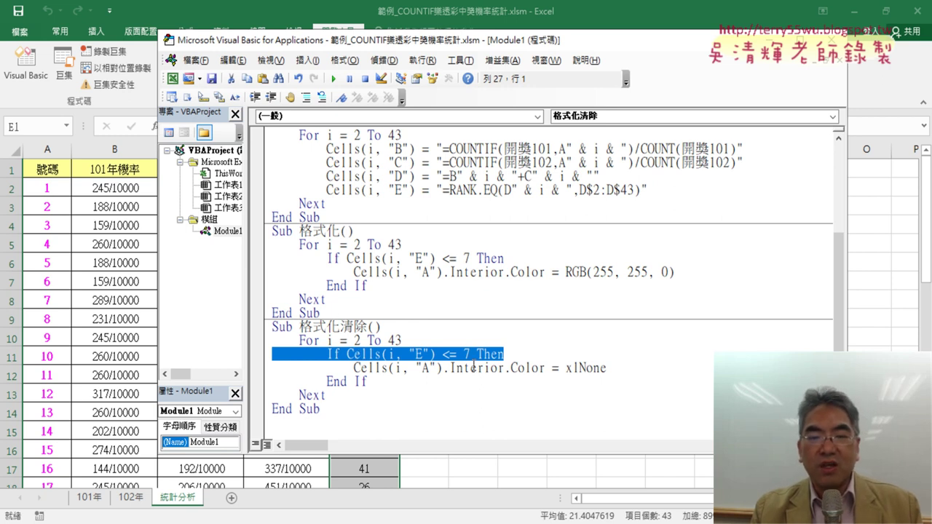
click(321, 355)
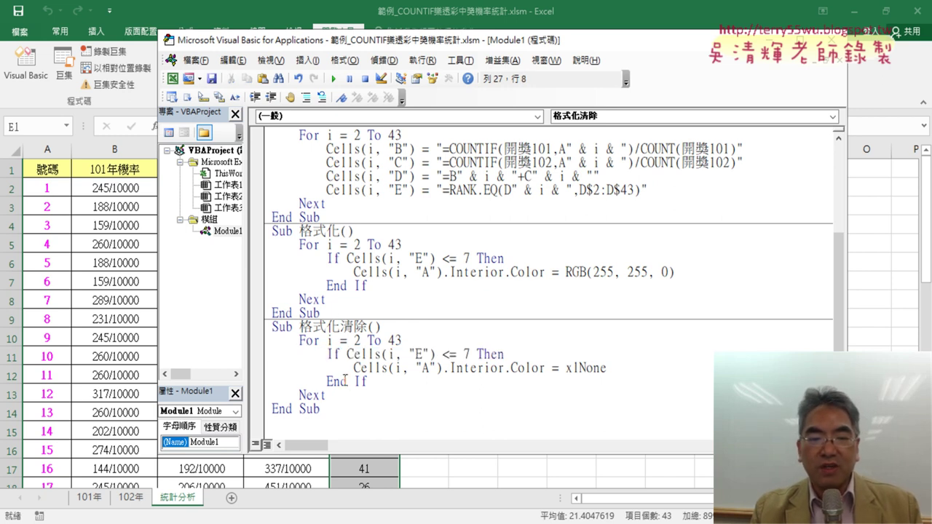
drag(516, 353, 286, 353)
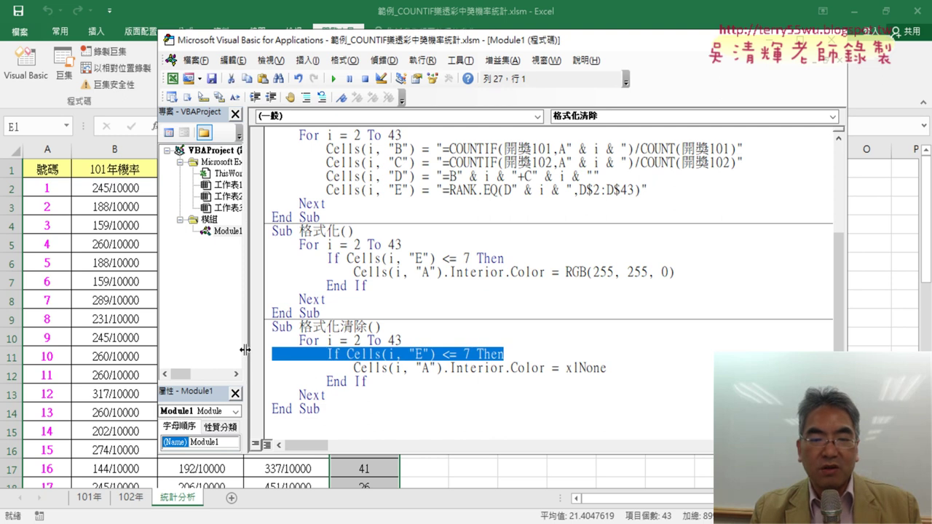
key(Delete)
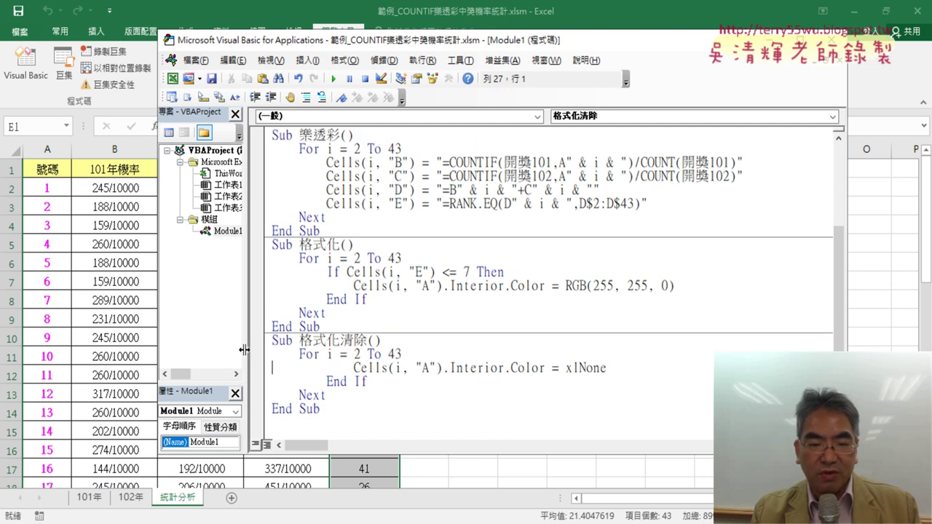
key(BackSpace)
key(BackSpace)
key(BackSpace)
drag(369, 381, 259, 382)
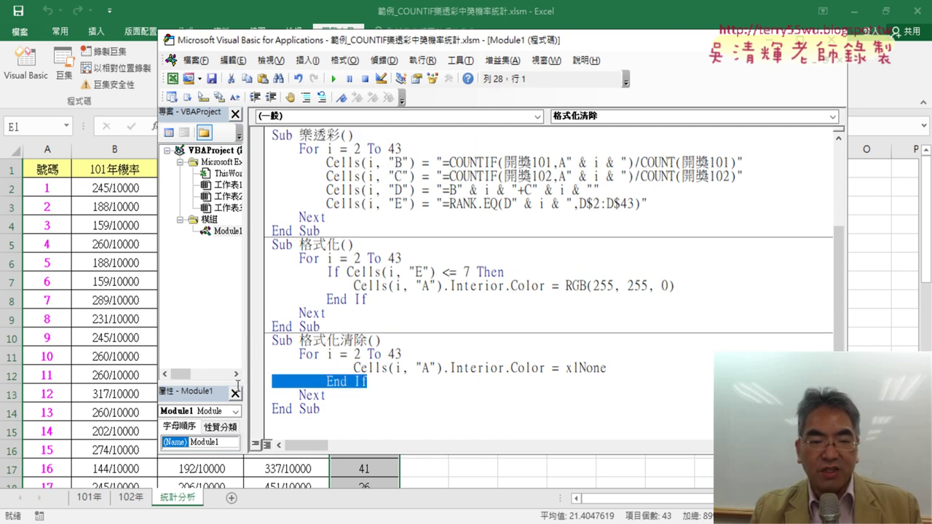
key(Delete)
key(Delete)
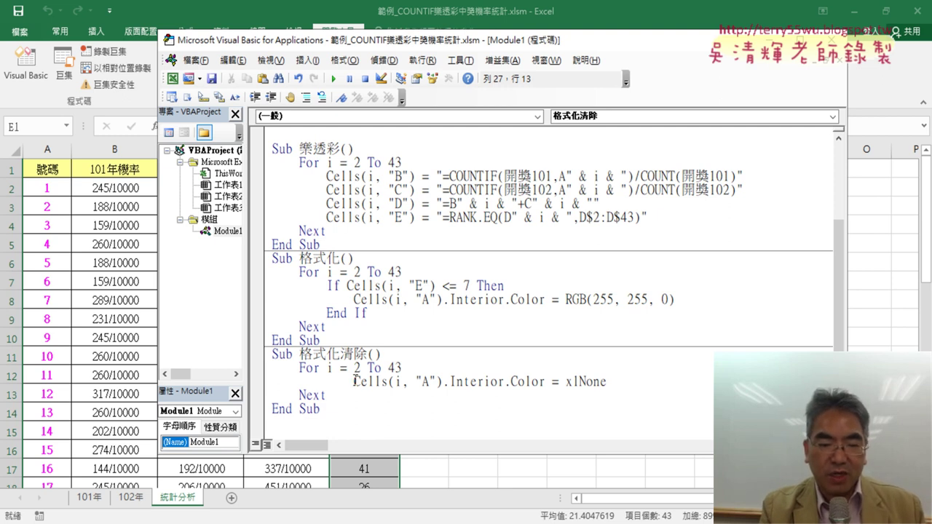
- Fix the 格式化清除 indentation so the Cells line sits one level under For
key(shift+Tab)
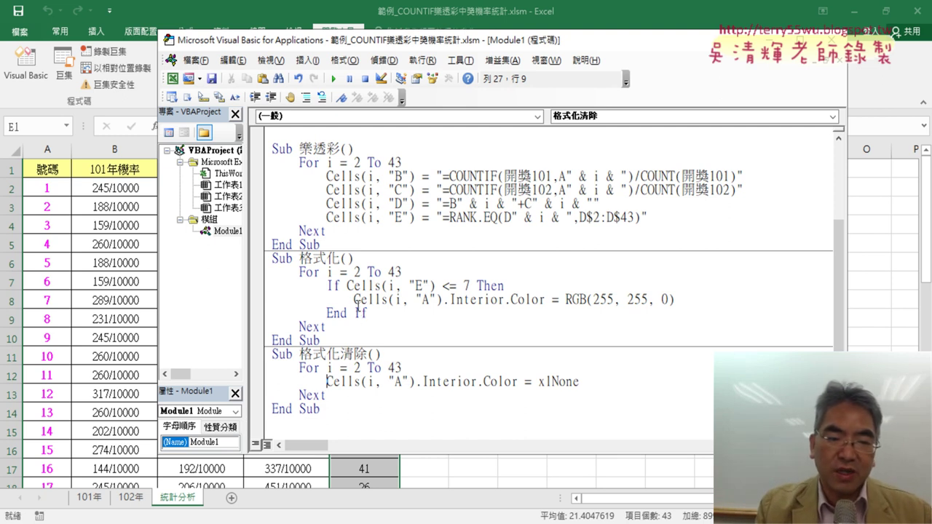
drag(329, 286, 298, 287)
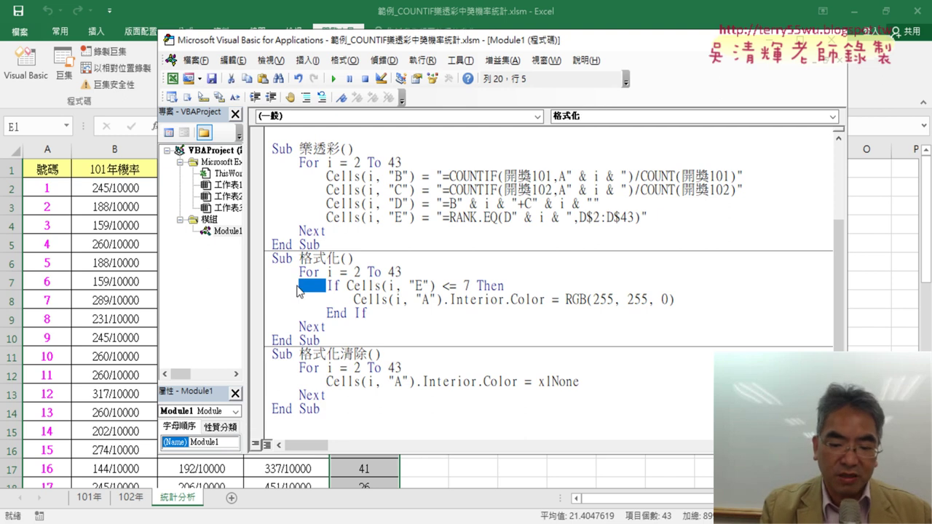
key(BackSpace)
key(Tab)
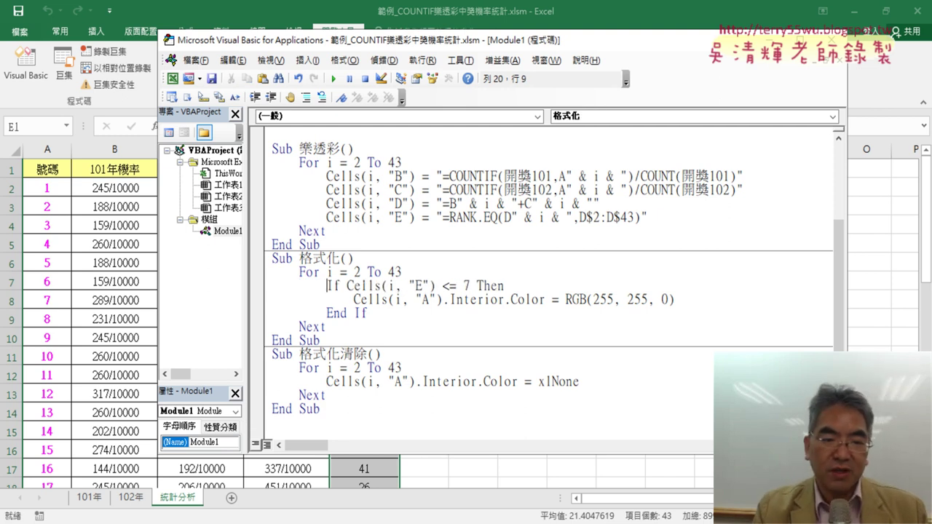
- Outdent the 格式化 macro's For…Next body until it is flush with Sub
drag(326, 326, 275, 277)
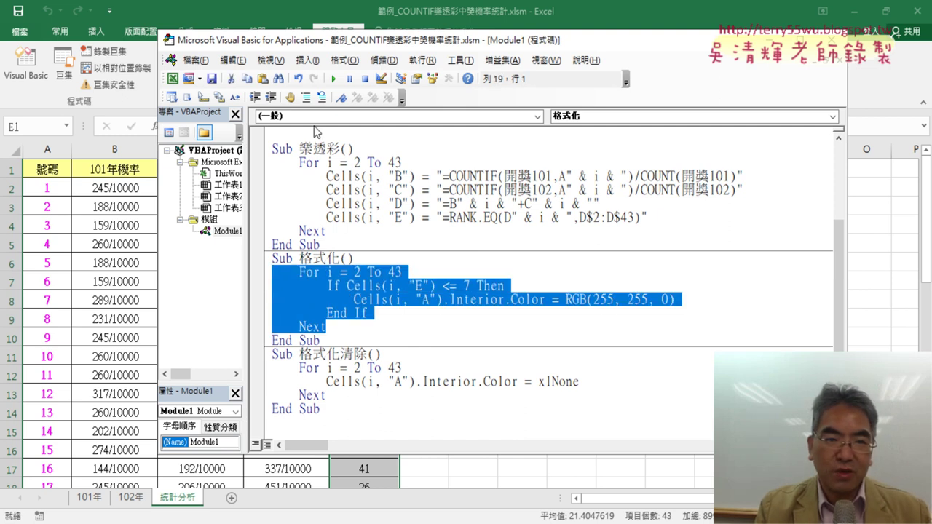
click(270, 96)
click(270, 96)
click(270, 96)
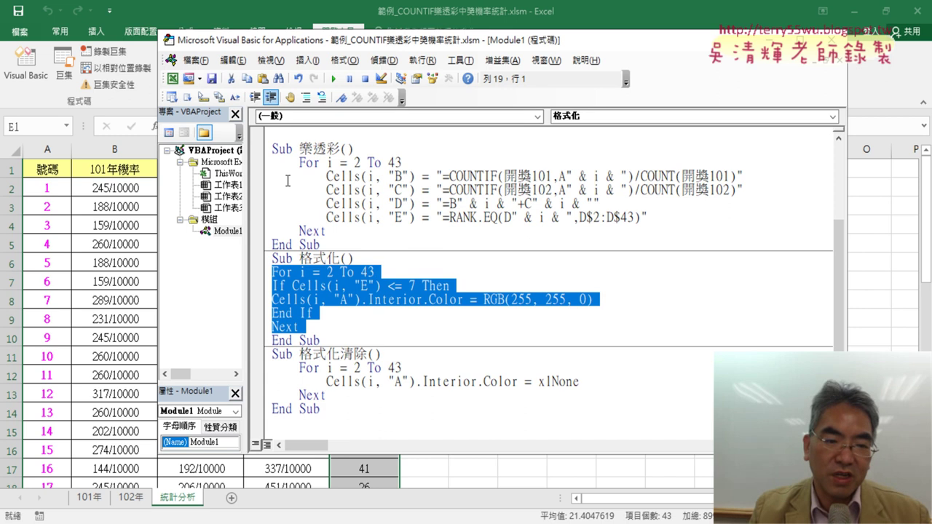
click(300, 286)
- Run the 格式化 macro so number 12 is highlighted yellow
click(333, 79)
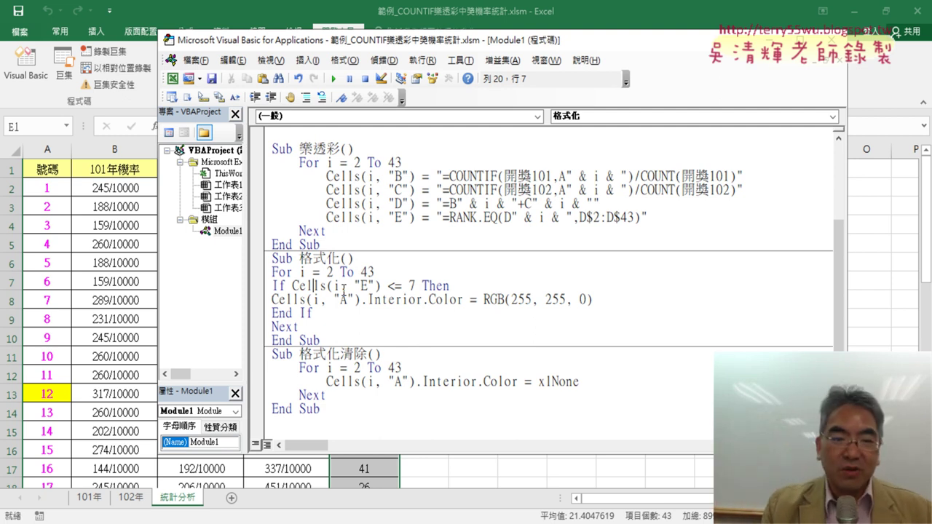
click(280, 272)
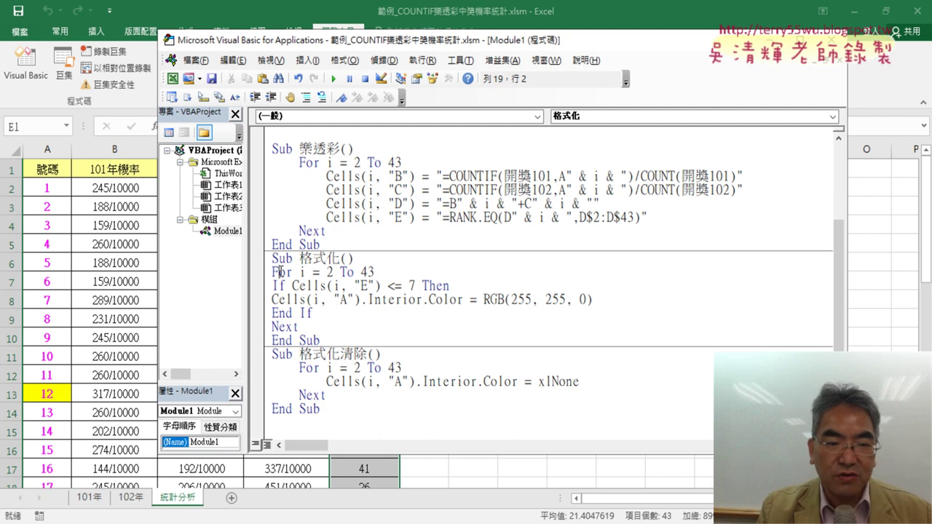
click(281, 329)
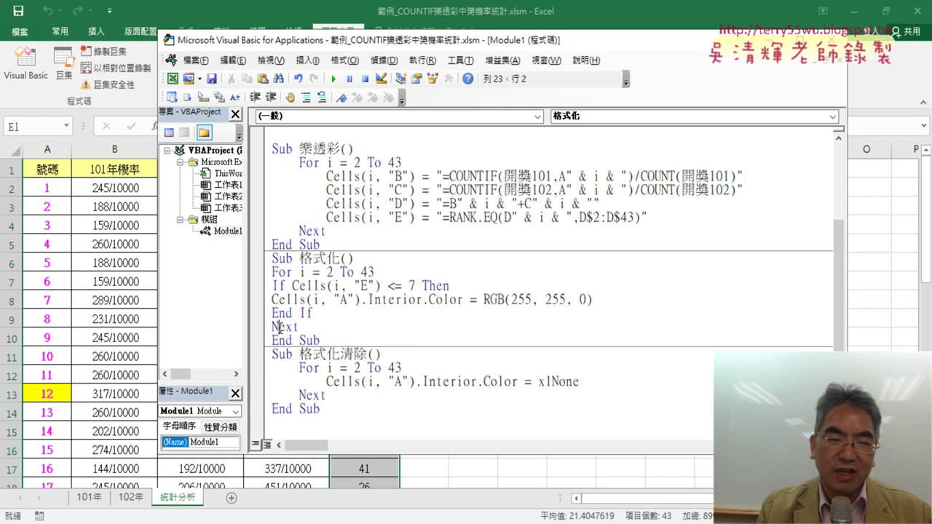
click(278, 314)
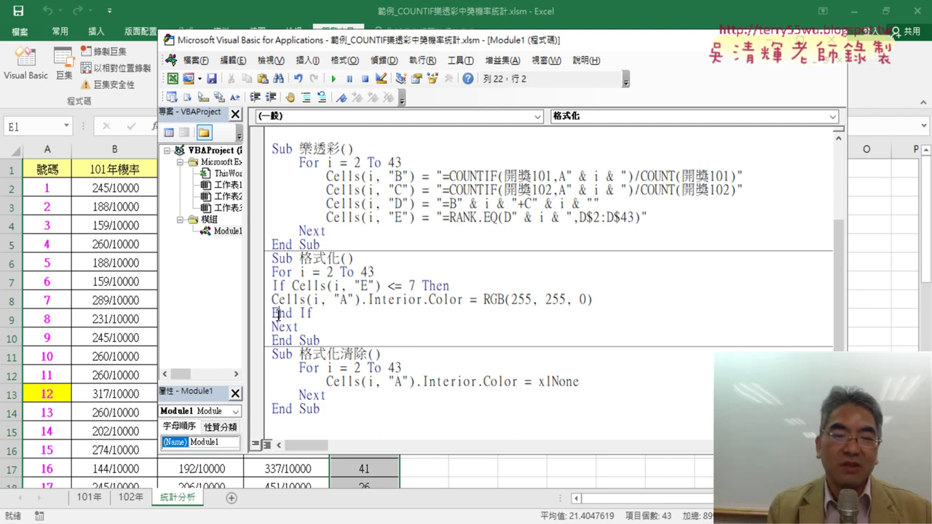
- Re-indent 格式化's For, If and Cells lines so each nests one level deeper
click(272, 299)
key(Tab)
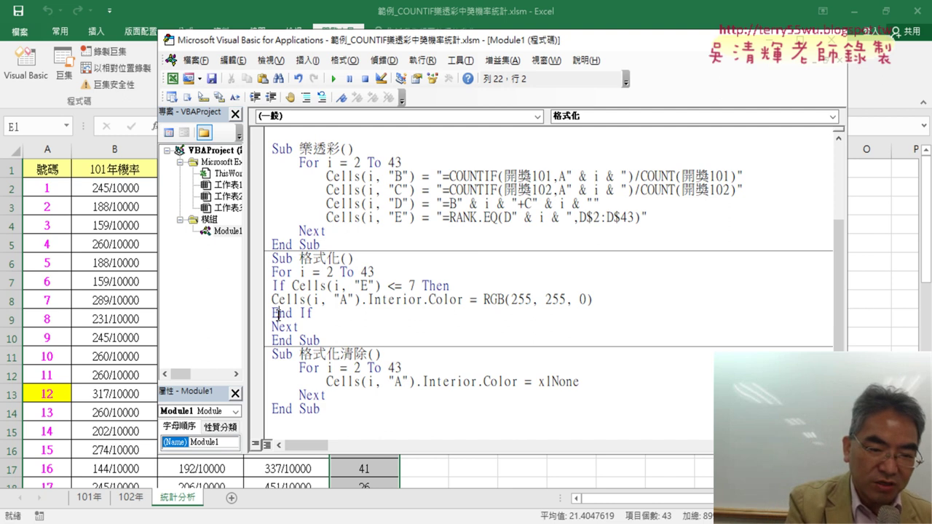
drag(271, 272, 279, 321)
key(Tab)
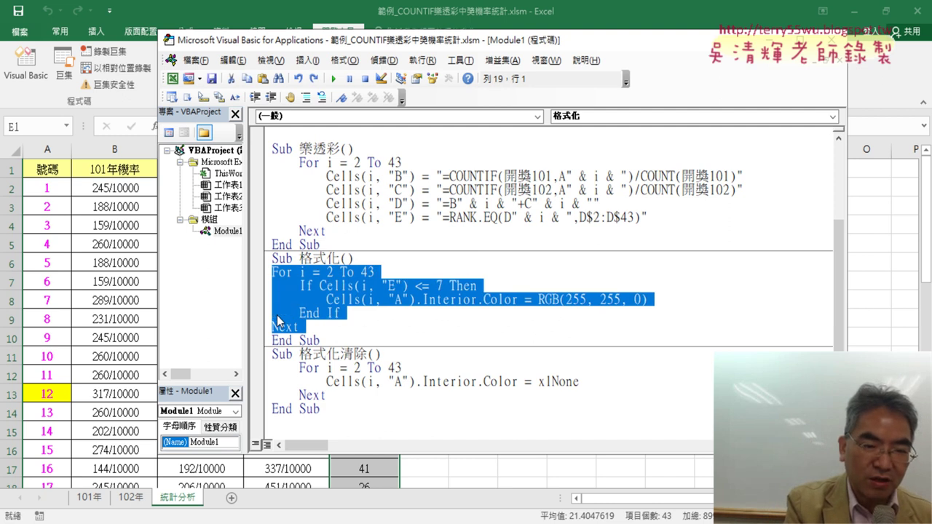
key(Tab)
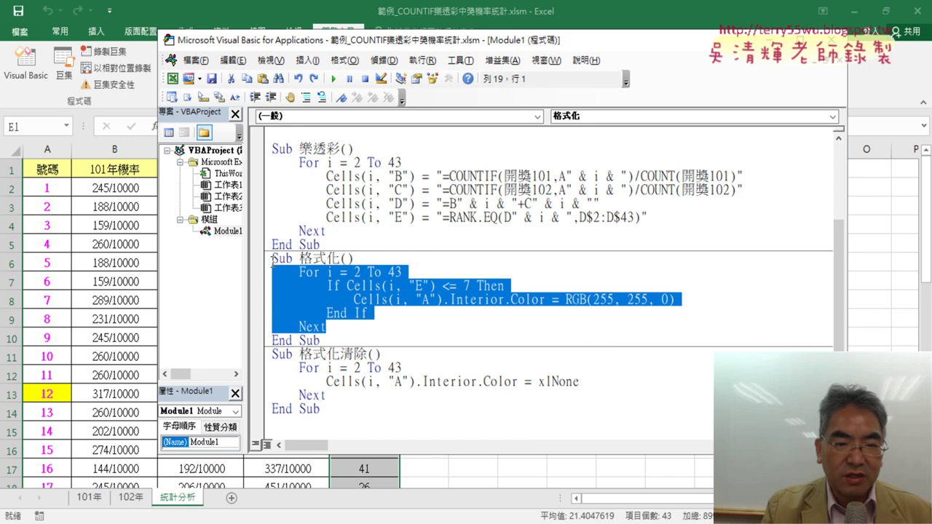
click(281, 258)
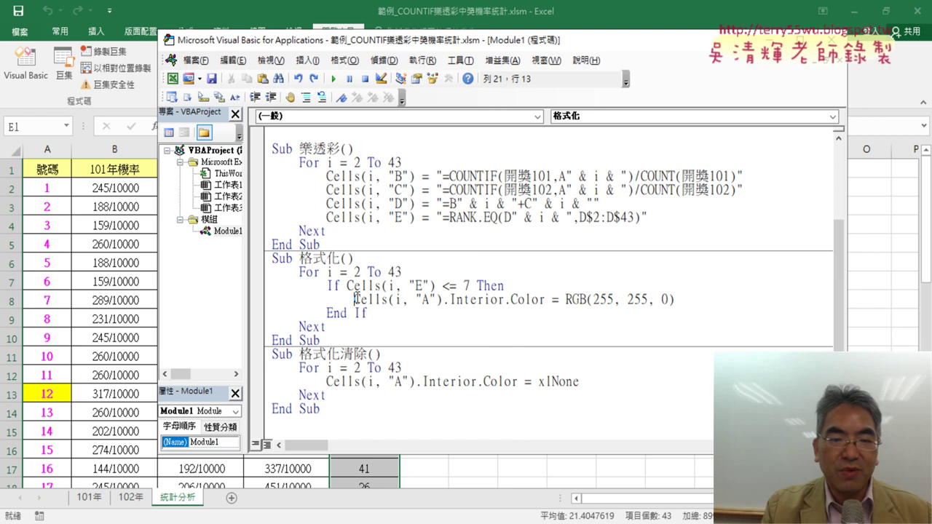
drag(354, 299, 326, 299)
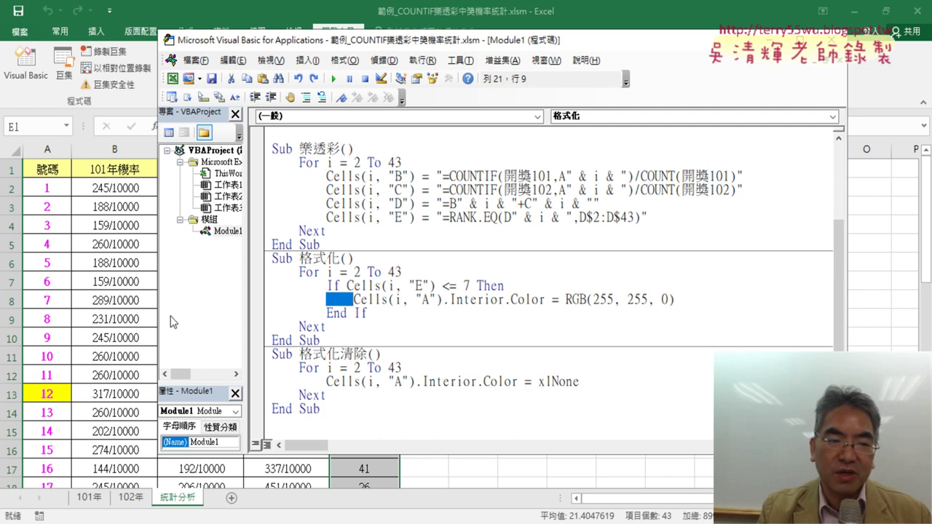
- Bring the Excel 統計分析 sheet with its macro buttons back in front of the editor
click(871, 251)
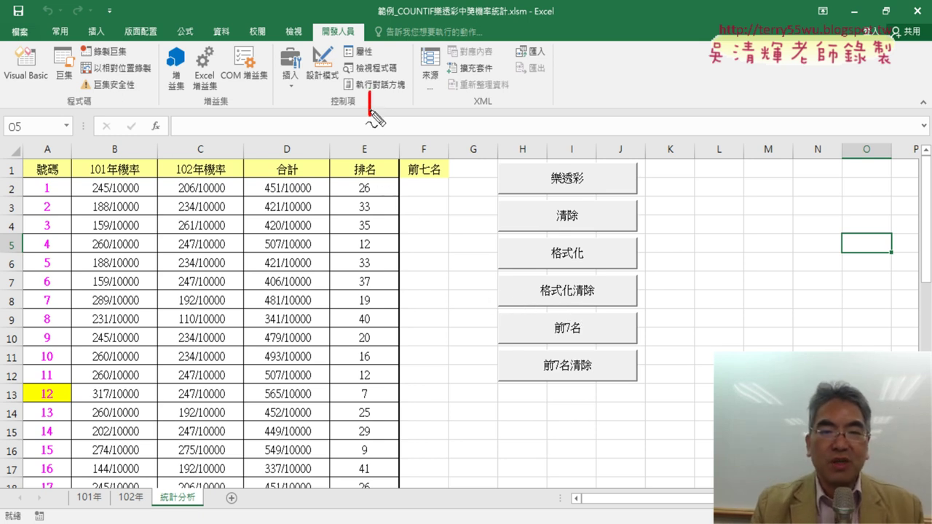
mouse_move(370, 113)
mouse_down()
mouse_move(368, 138)
mouse_move(379, 125)
mouse_up()
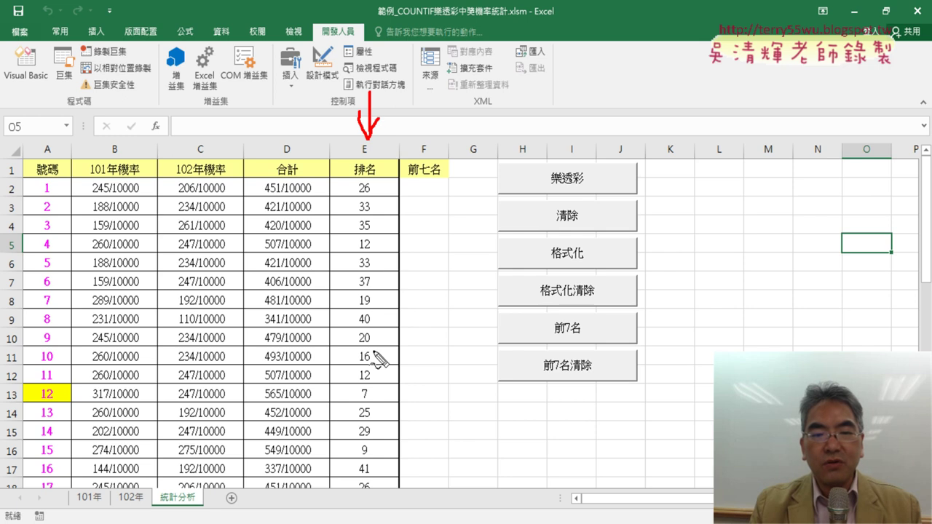
mouse_move(354, 399)
mouse_down()
mouse_move(372, 410)
mouse_move(351, 398)
mouse_up()
mouse_move(60, 401)
mouse_down()
mouse_move(34, 403)
mouse_move(67, 386)
mouse_move(61, 409)
mouse_up()
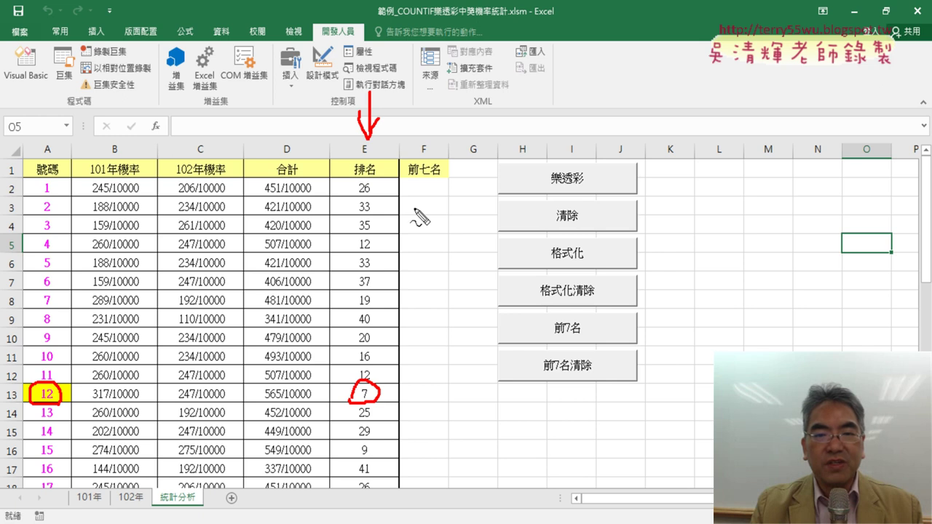
drag(428, 200, 425, 178)
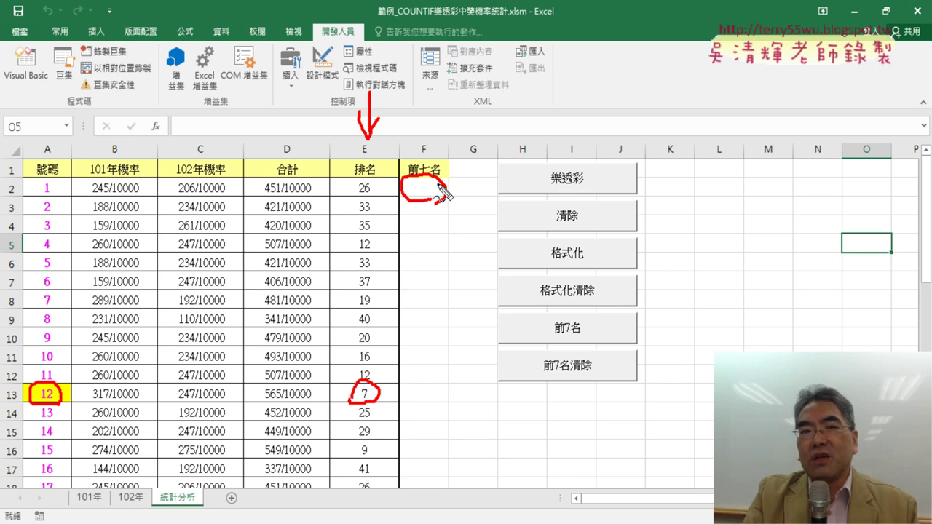
key(Escape)
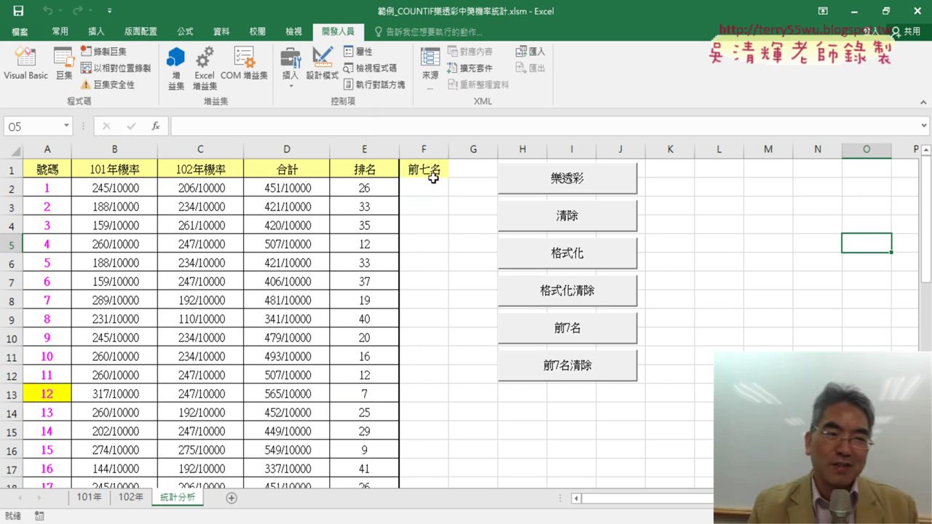
- Add a new Sub 前7名 below the last End Sub in Module1
click(27, 64)
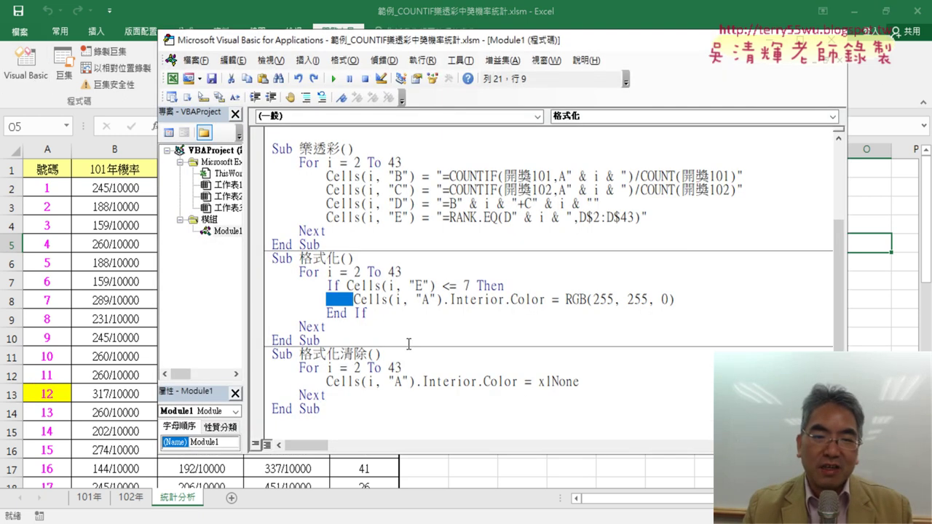
click(317, 423)
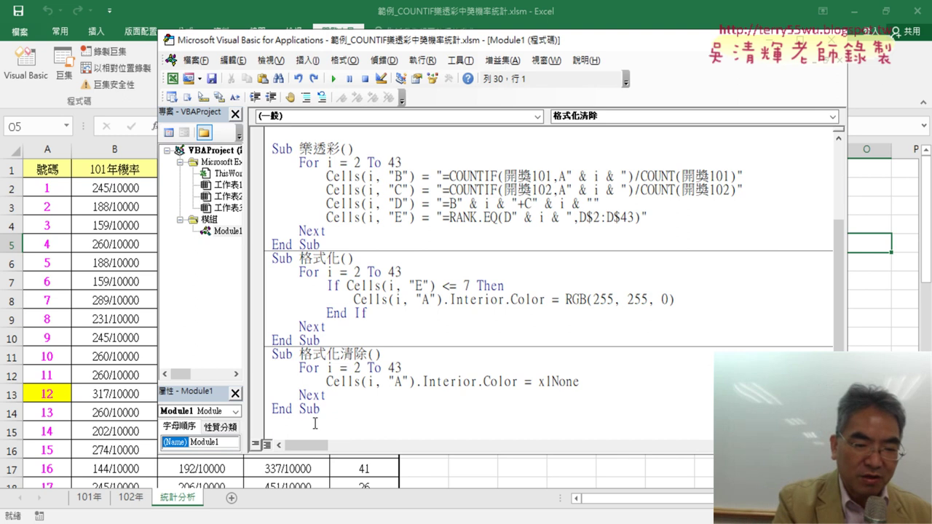
text(sub )
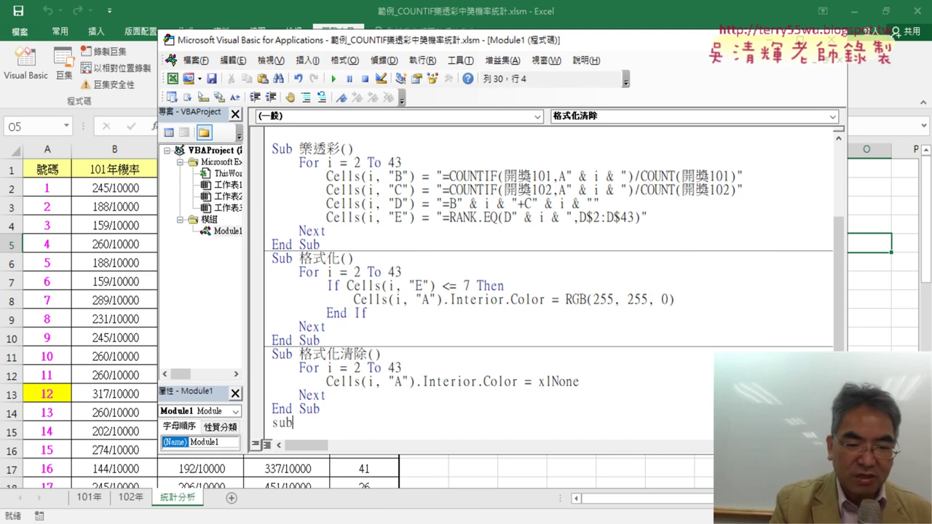
text(7)
key(BackSpace)
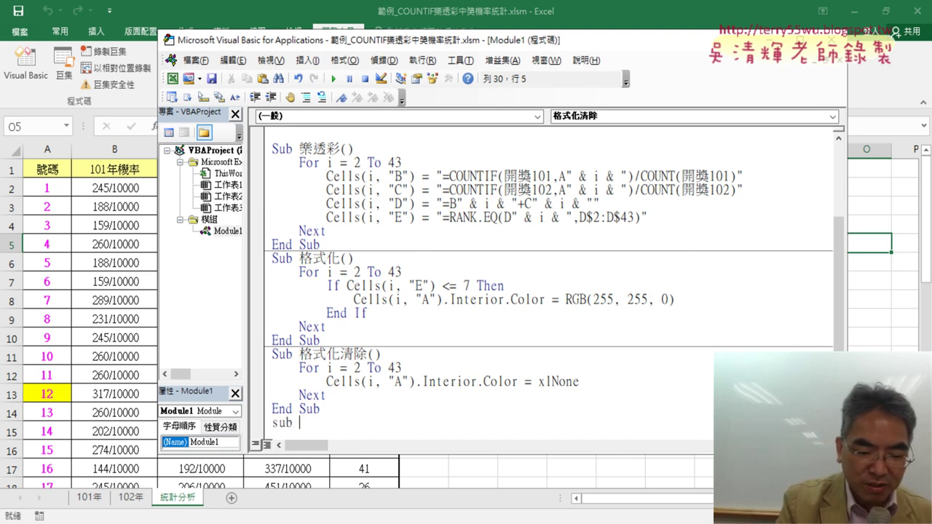
text(ㄑ一)
text(前)
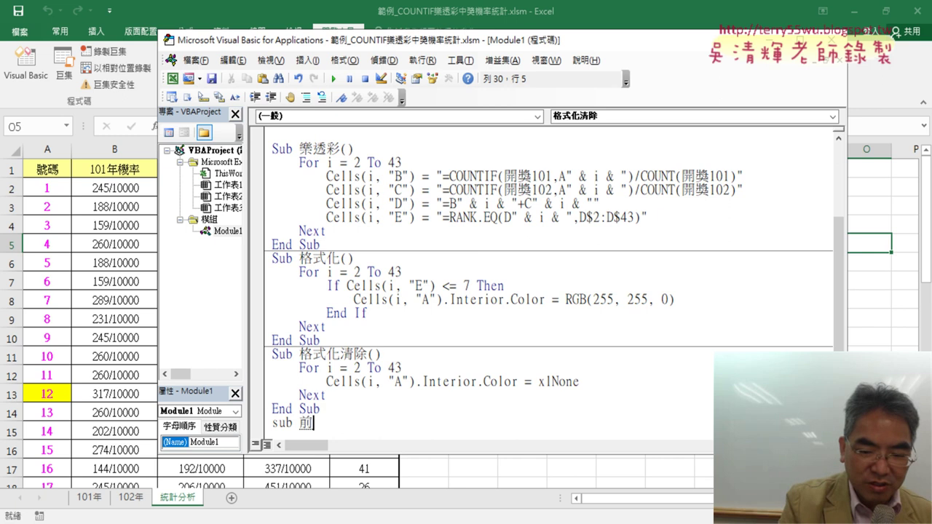
text(7)
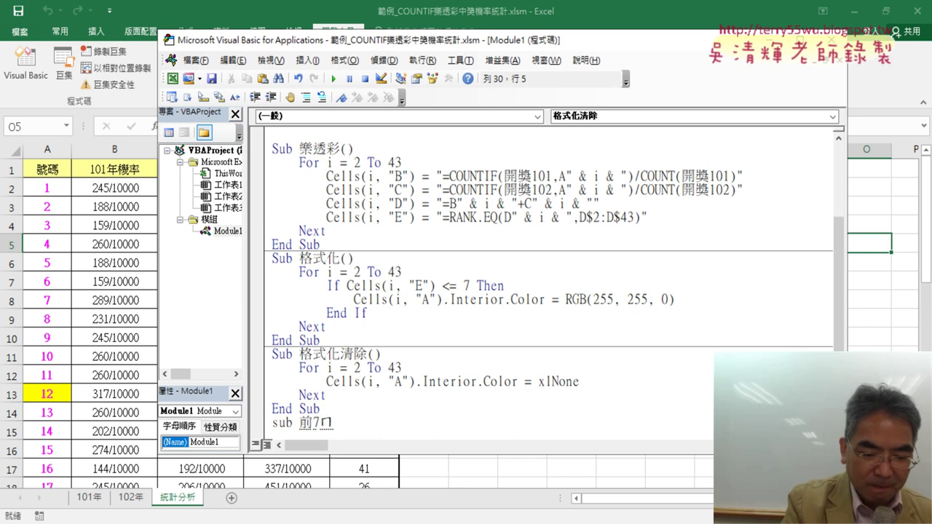
text(名)
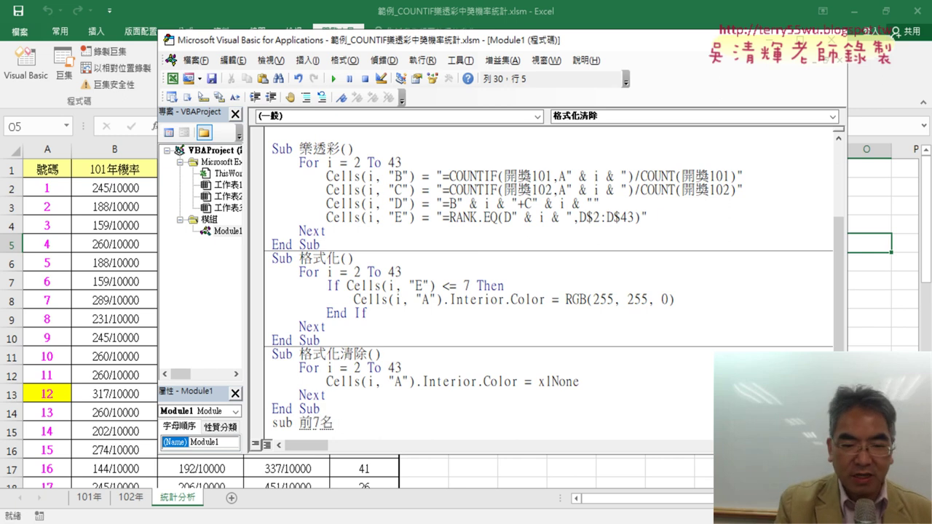
key(Return)
key(Return)
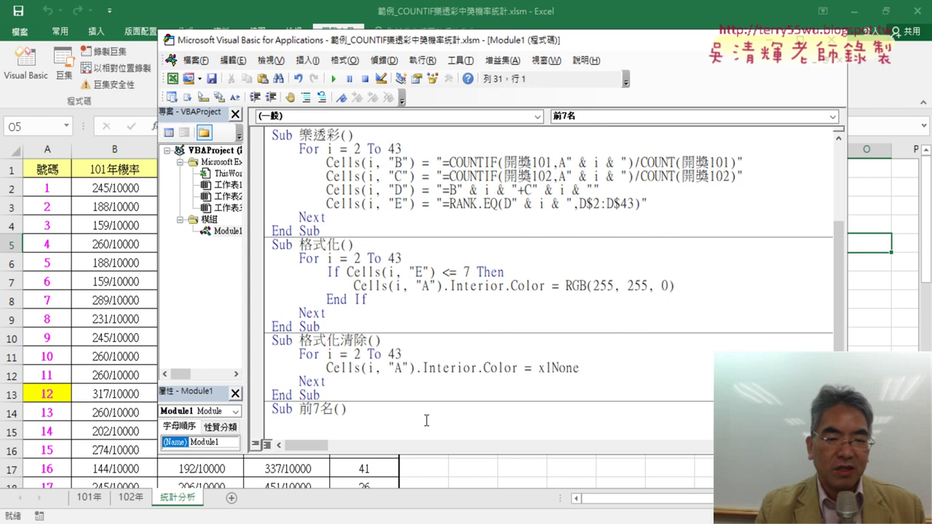
- Narrow and move the code window so worksheet columns A–F stay visible
scroll(437, 423, down, 1)
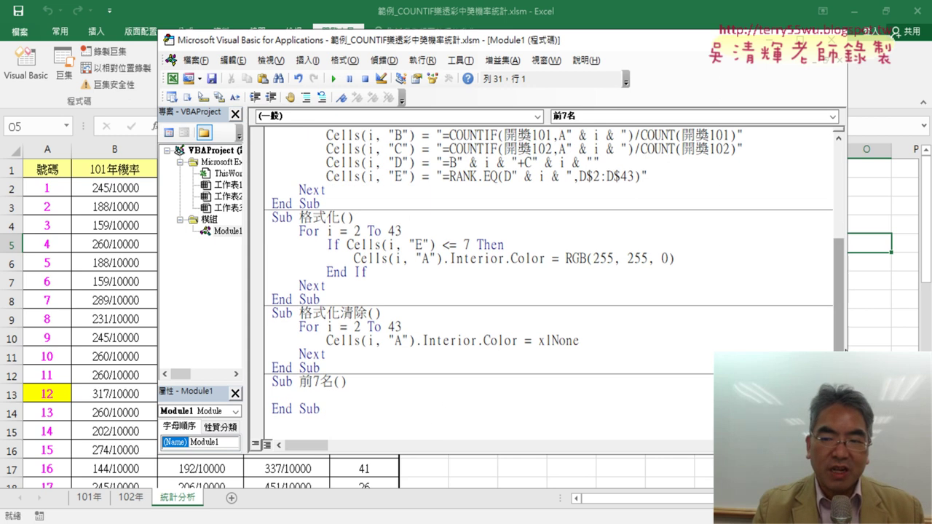
drag(847, 345, 492, 345)
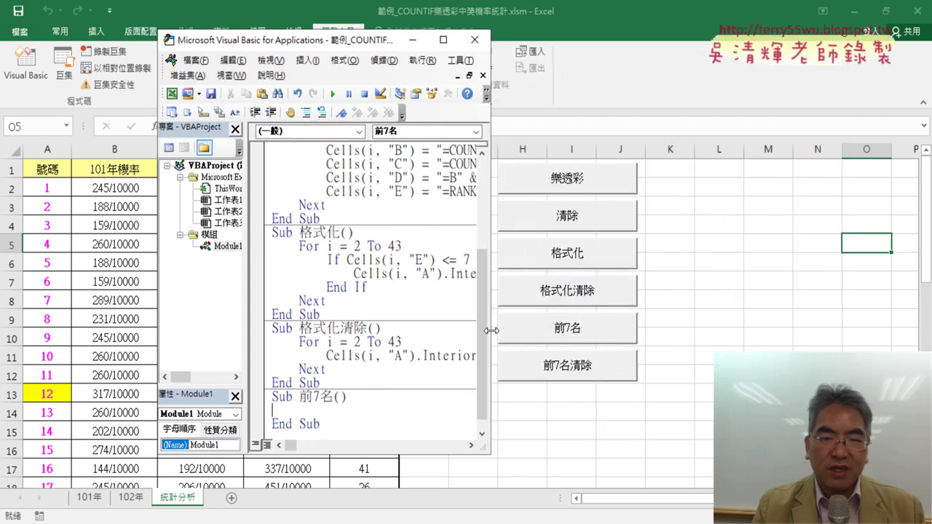
mouse_move(340, 42)
mouse_down()
mouse_move(709, 58)
mouse_move(683, 59)
mouse_up()
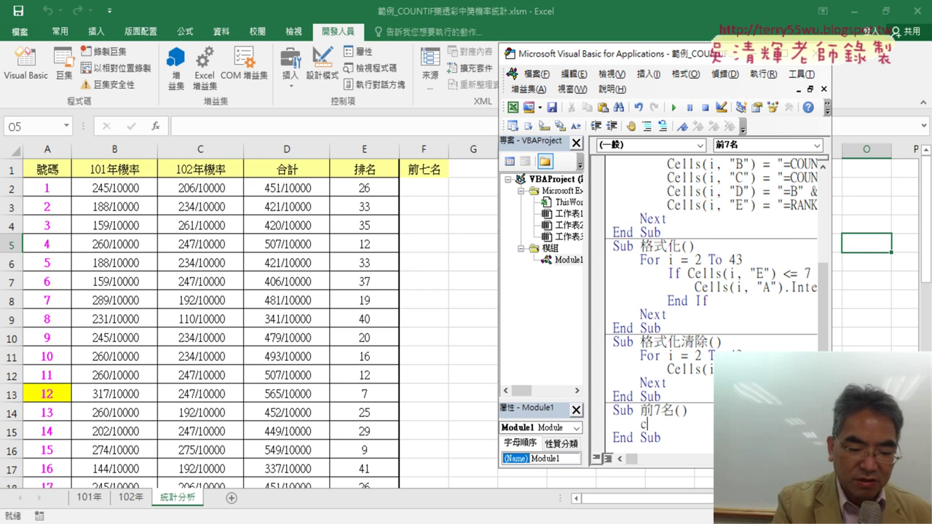
- Write Cells(2, "F") = Cells(13, "A") in 前7名 and run it so F2 shows 12
text(cells)
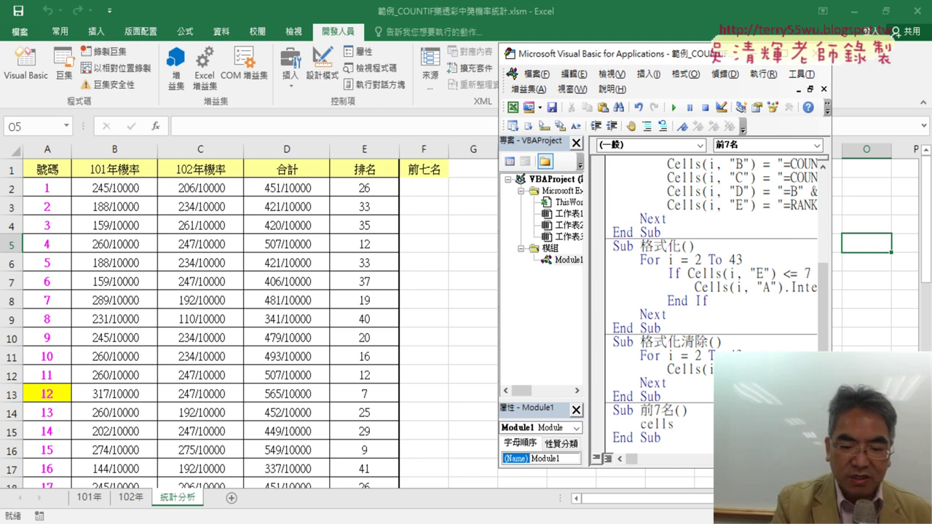
text((1)
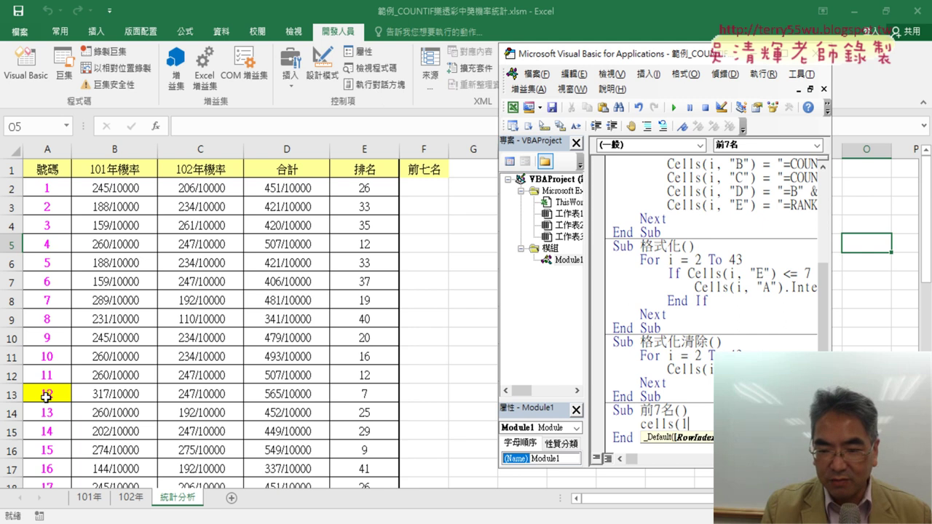
text(3,)
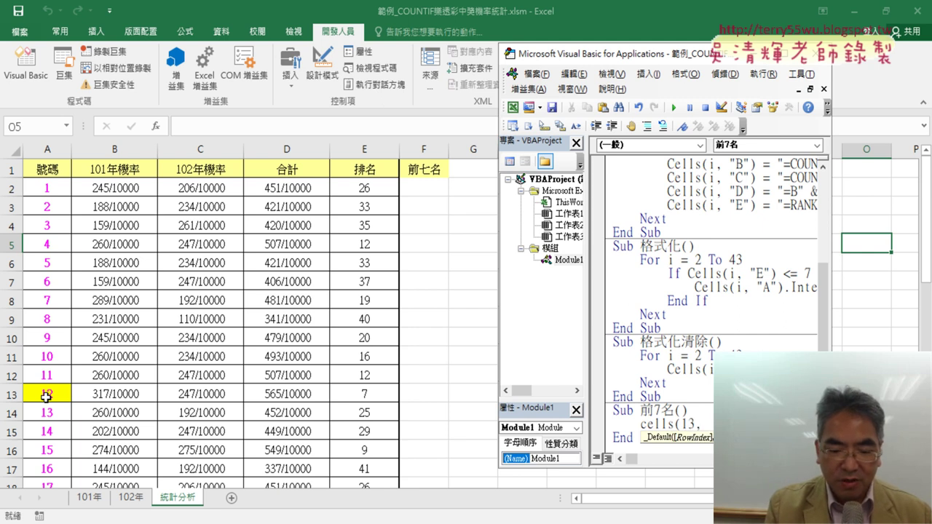
text(")
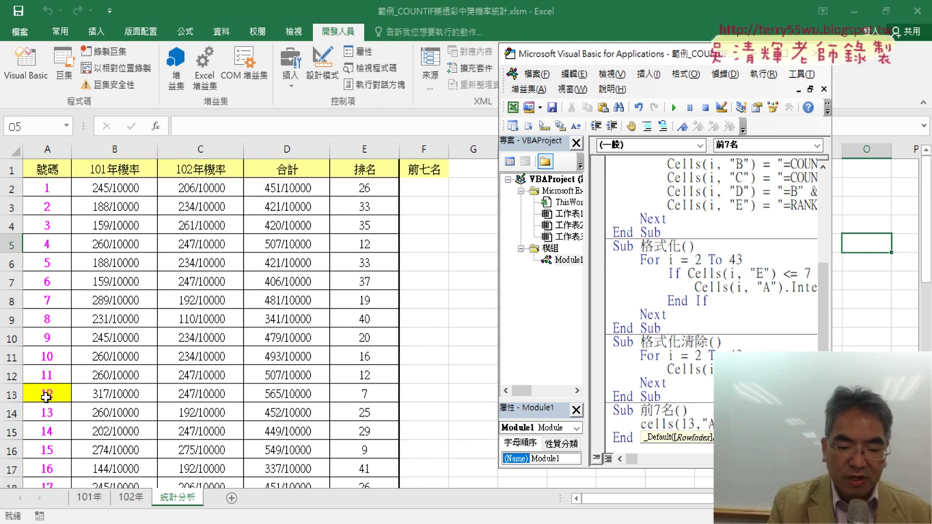
text(A)
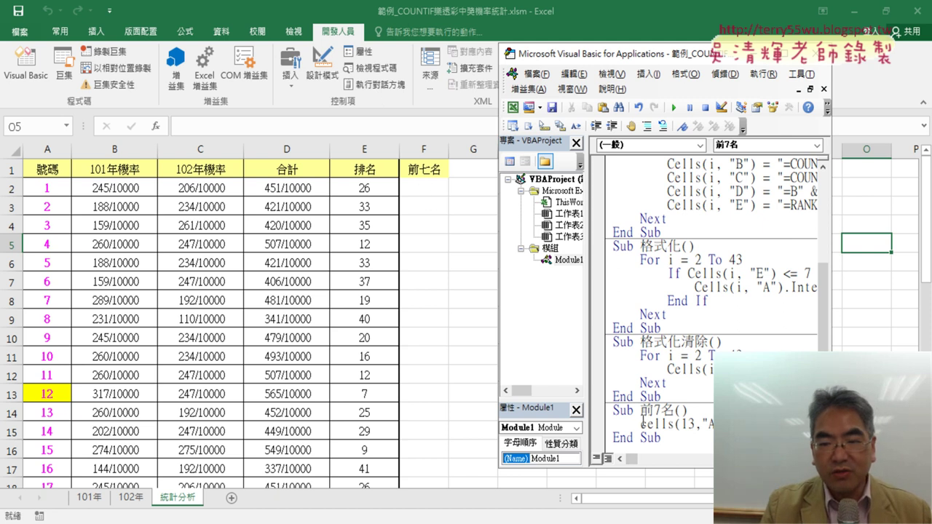
text(=)
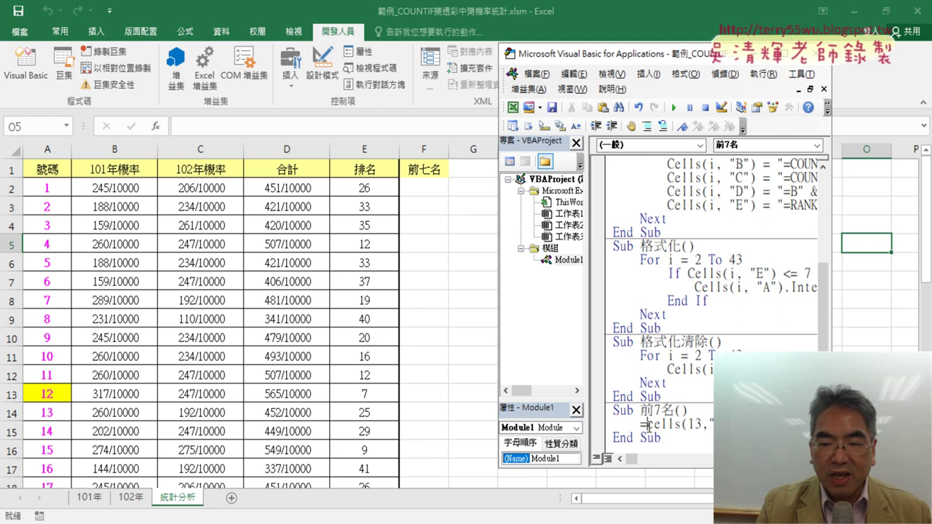
drag(648, 424, 728, 424)
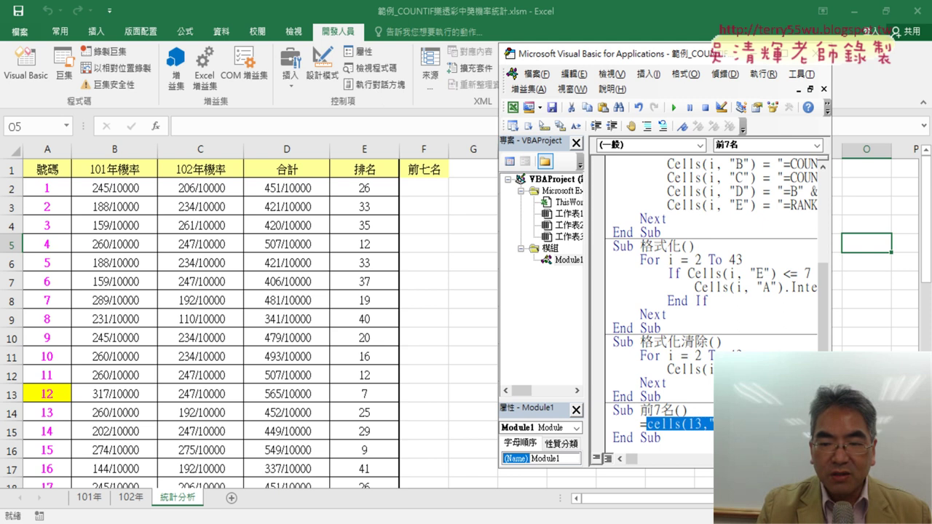
click(640, 425)
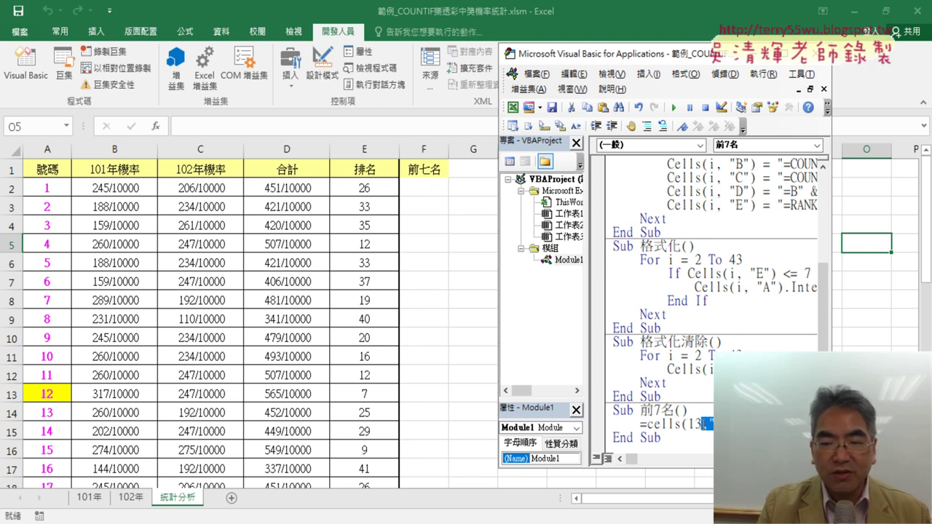
drag(721, 424, 641, 425)
double_click(683, 424)
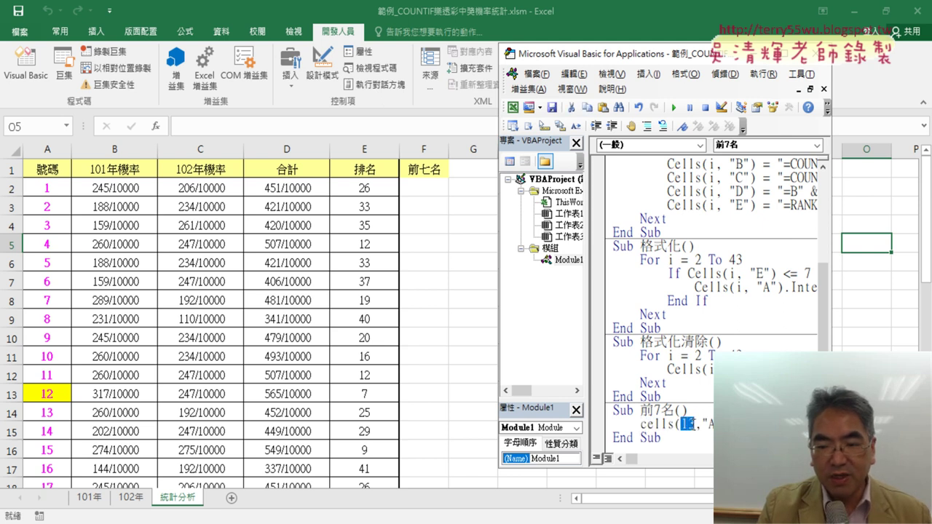
text(2)
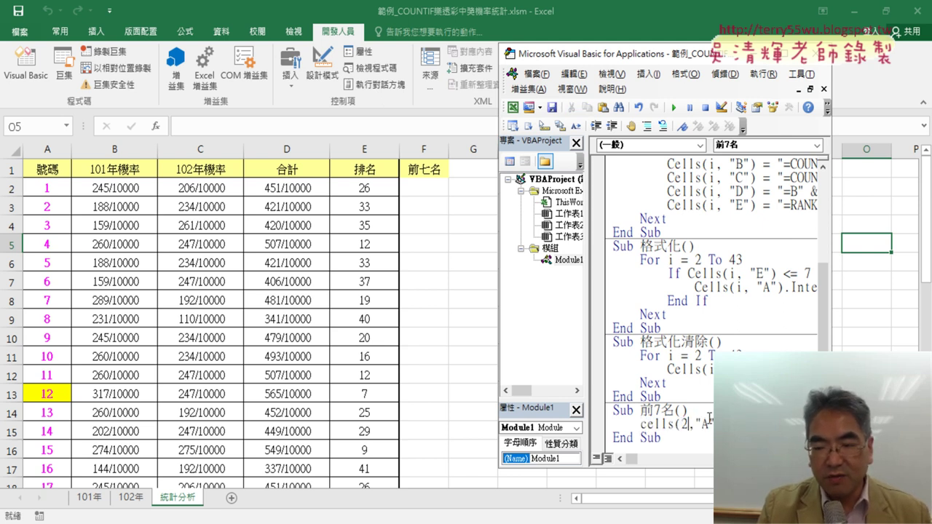
double_click(705, 424)
text(F)
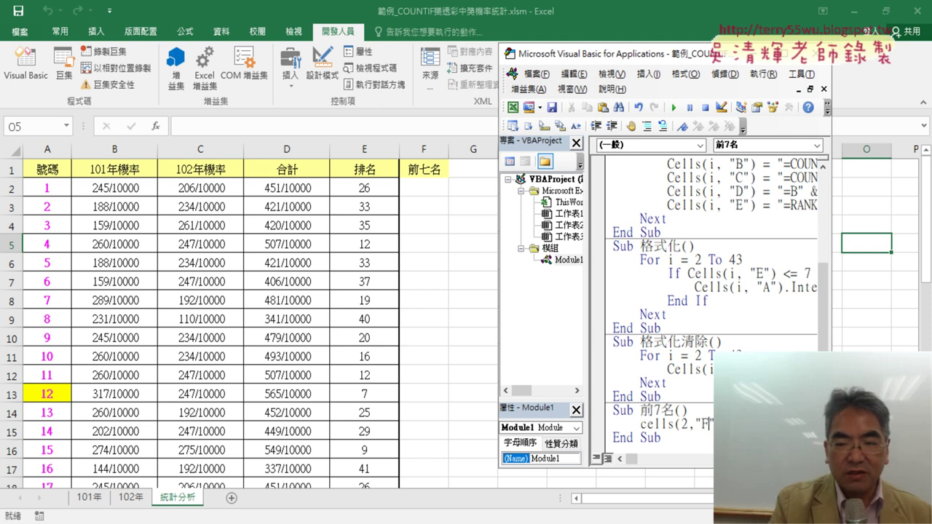
key(Up)
key(Up)
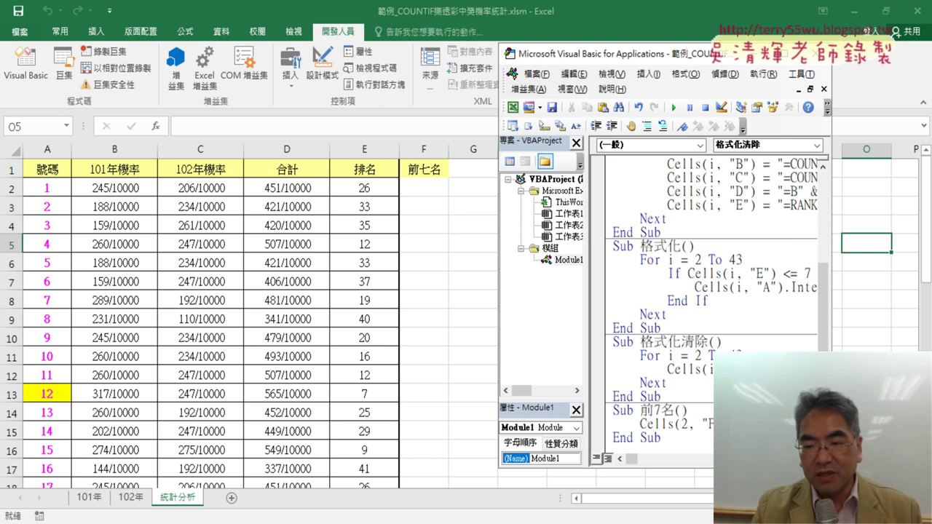
drag(830, 292, 885, 292)
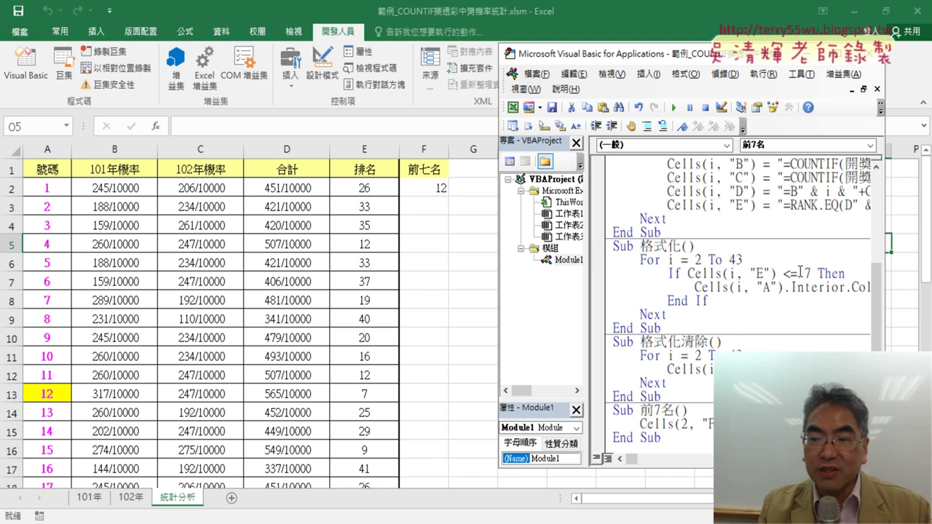
- Delete the Cells(2, "F") test line so 前7名 has no body again
drag(798, 273, 790, 273)
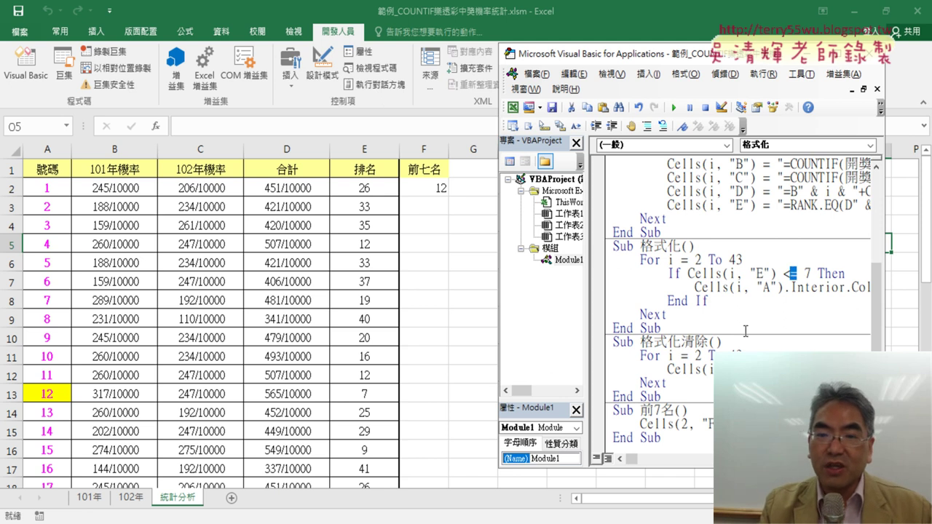
drag(657, 61, 612, 59)
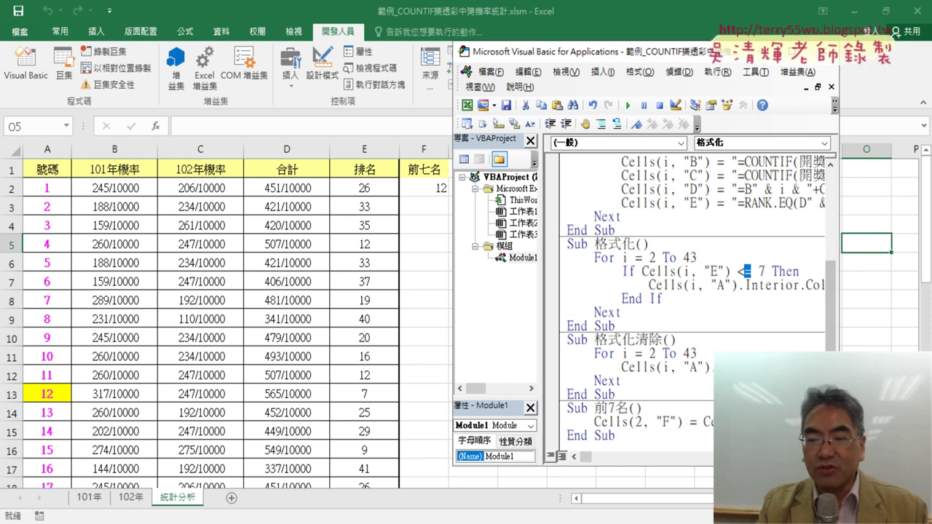
drag(839, 286, 907, 285)
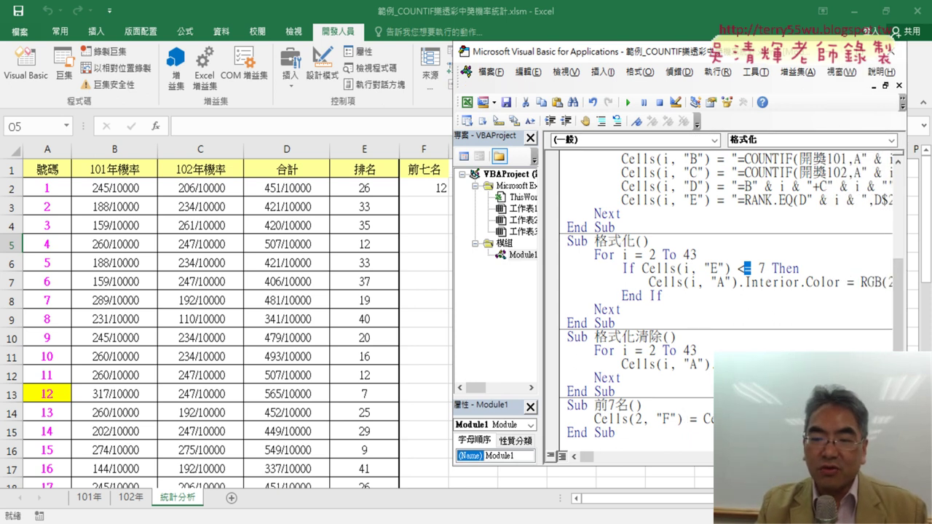
drag(801, 419, 547, 413)
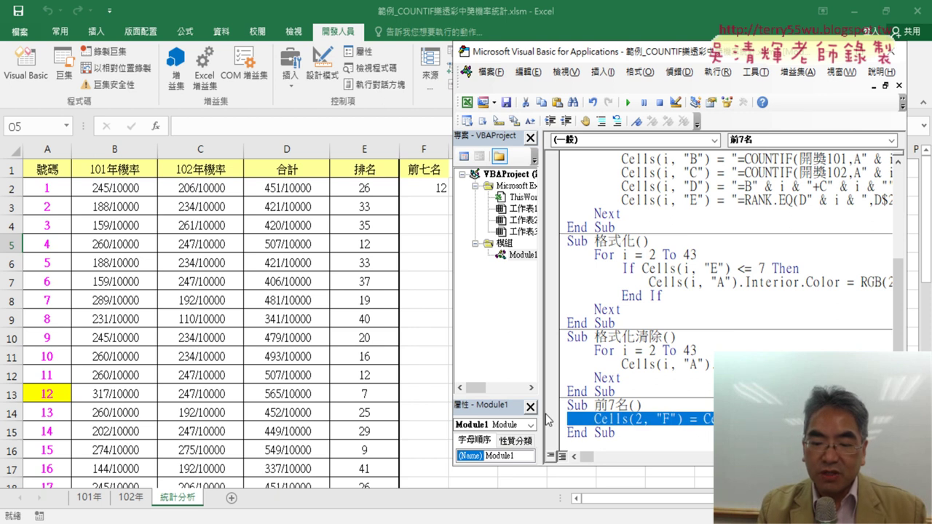
key(Delete)
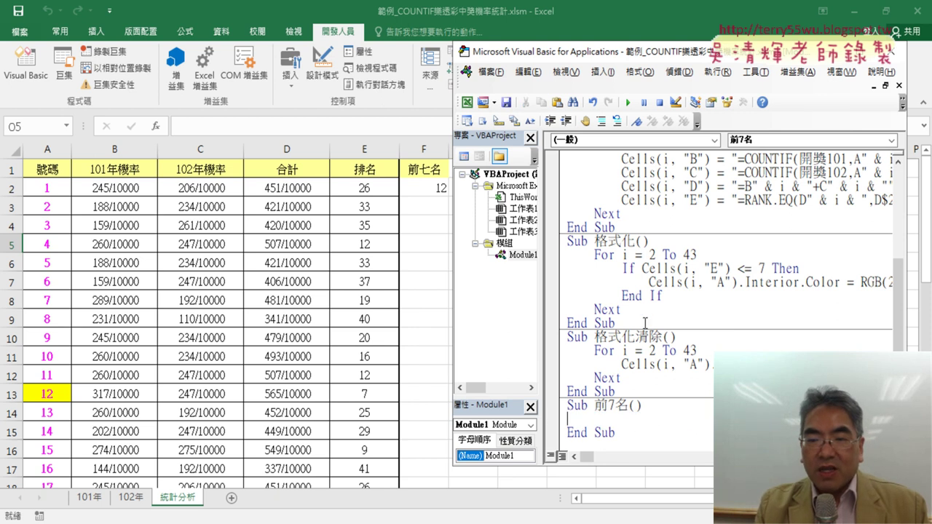
drag(643, 309, 555, 255)
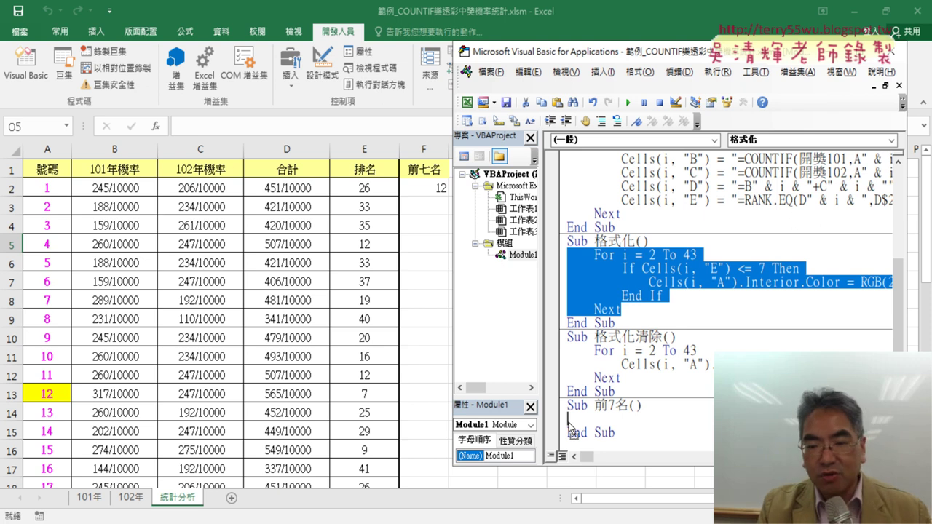
- Ctrl-drag a copy of 格式化's For i = 2 To 43 loop into Sub 前7名
drag(570, 430, 572, 431)
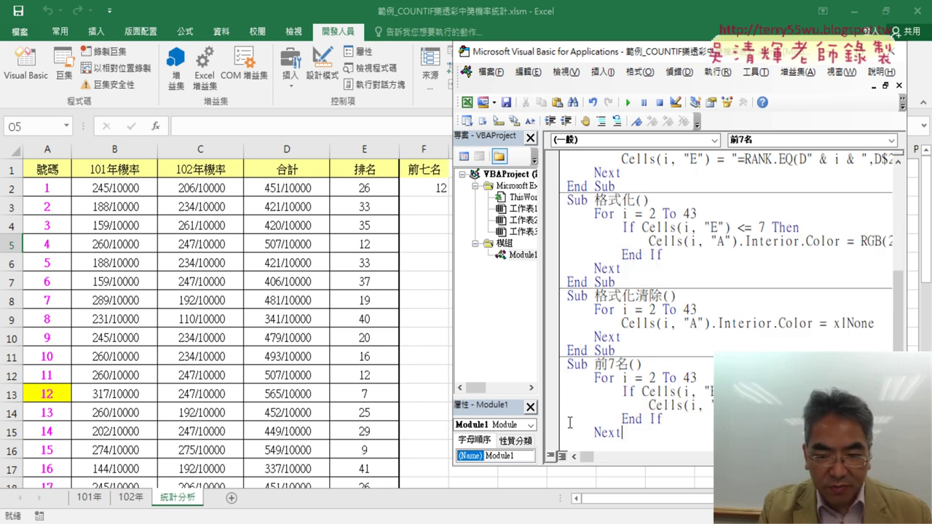
scroll(644, 423, down, 1)
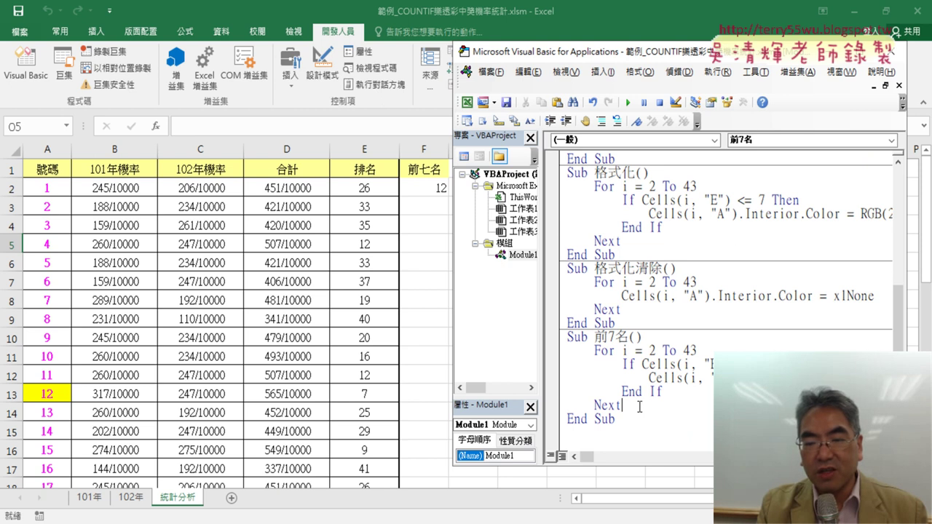
drag(621, 405, 570, 350)
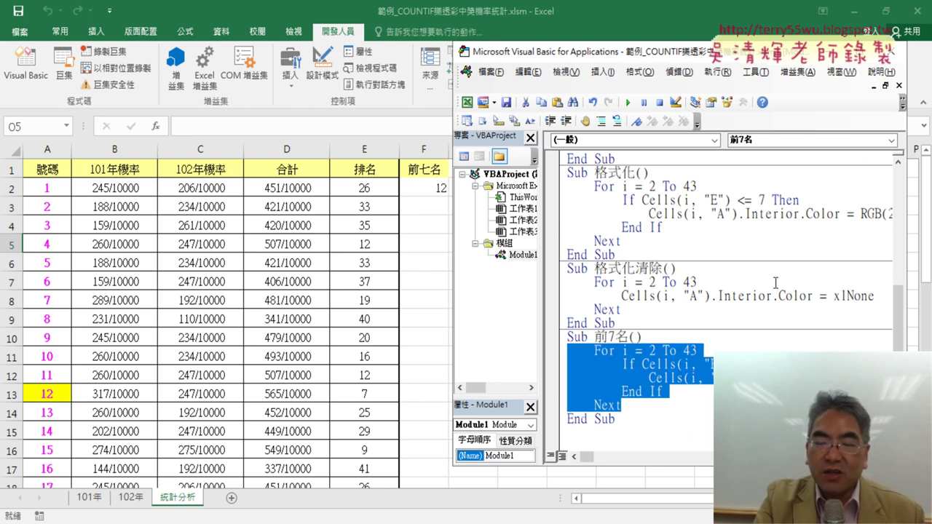
drag(737, 64, 728, 63)
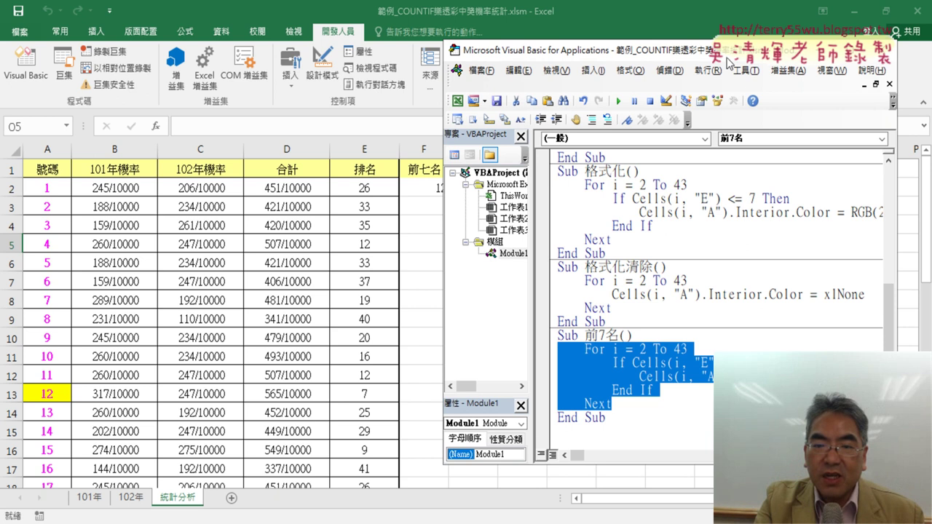
click(711, 337)
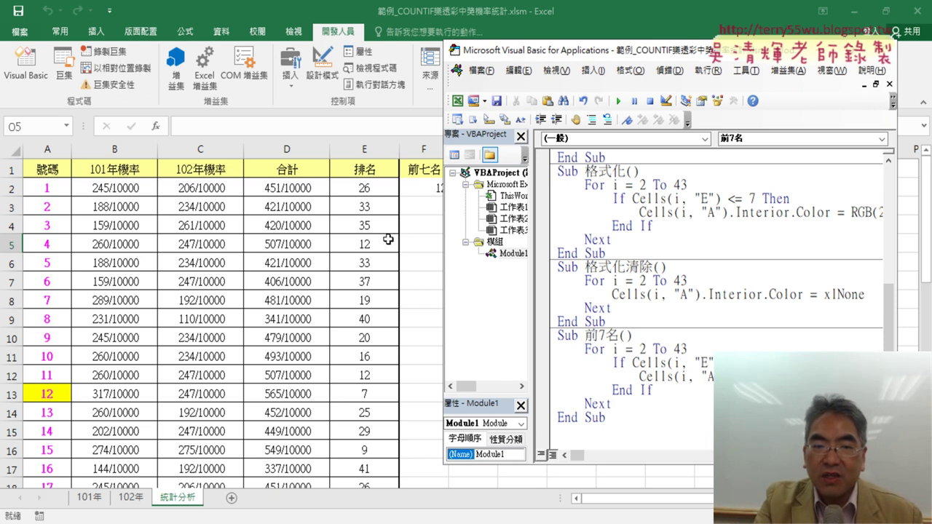
drag(689, 350, 597, 354)
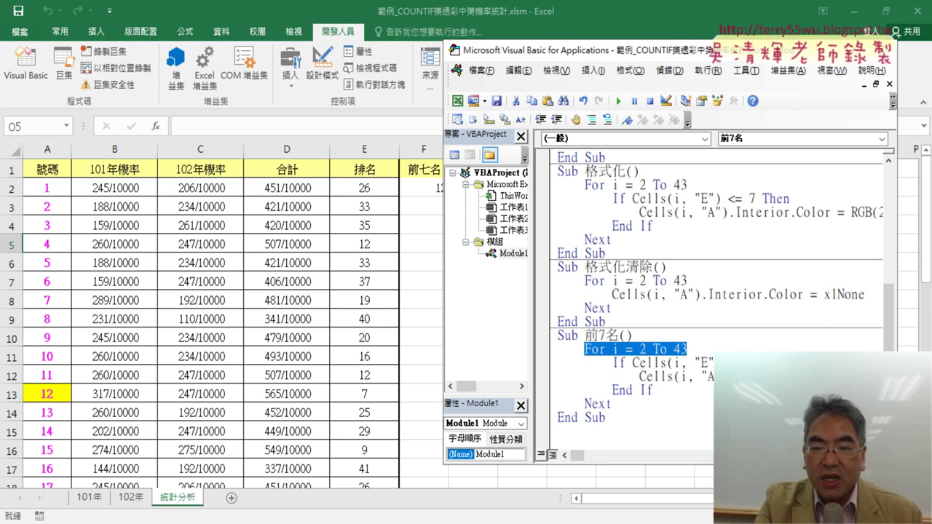
- Delete .Interior.Color = RGB(255, 255, 0) from the inner line of 前7名's loop
drag(897, 313, 919, 313)
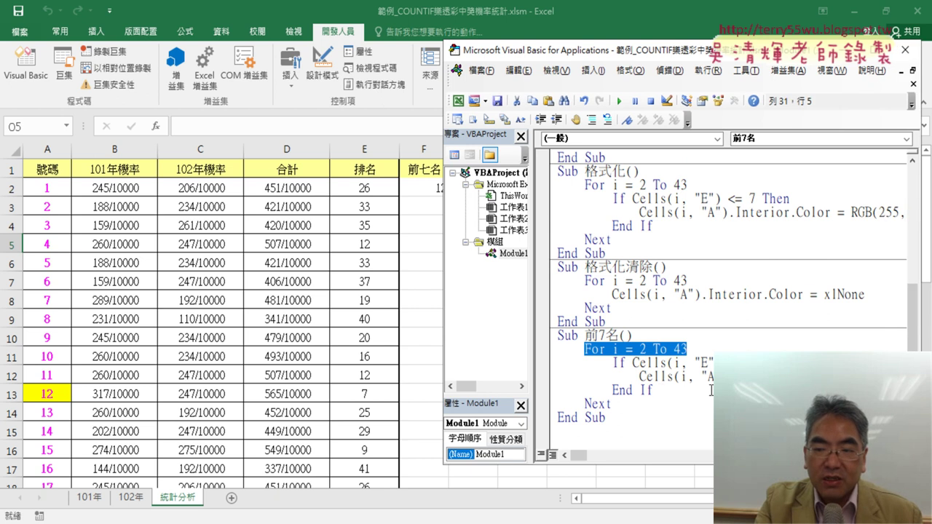
drag(639, 377, 790, 377)
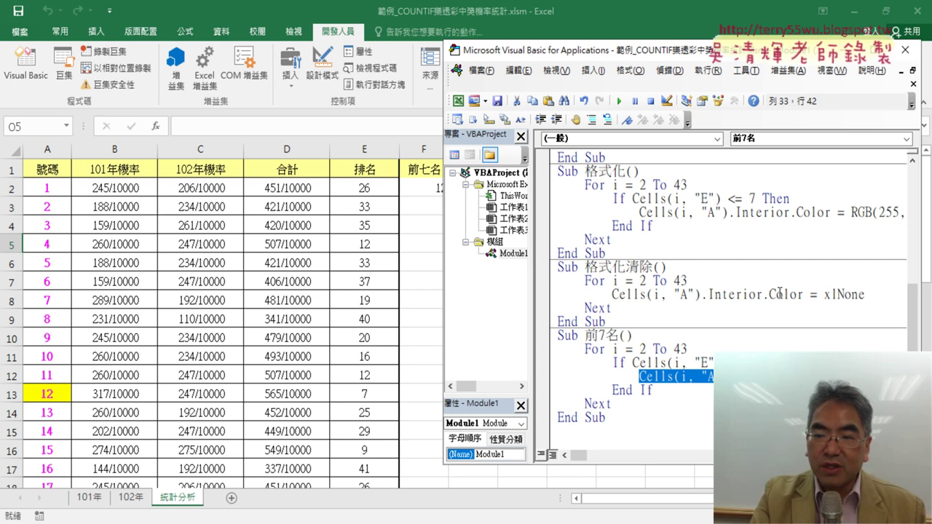
drag(661, 56, 677, 63)
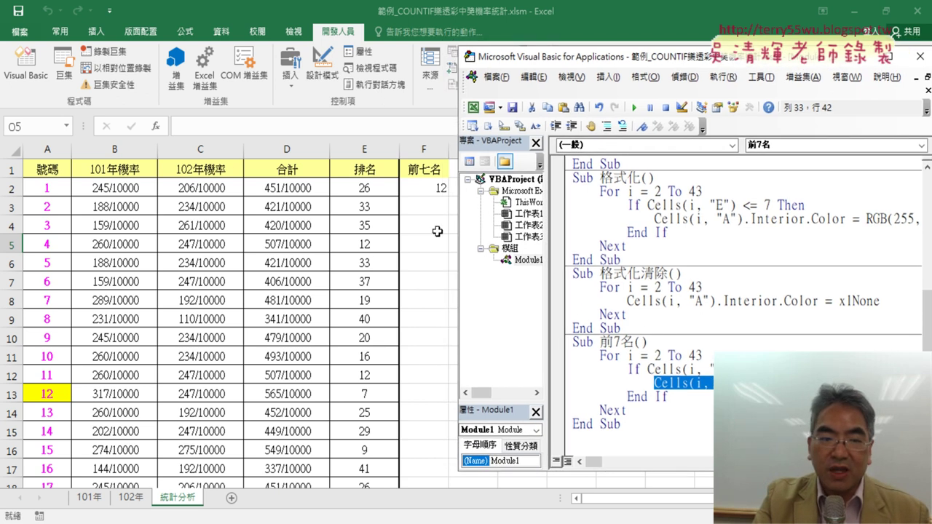
click(868, 383)
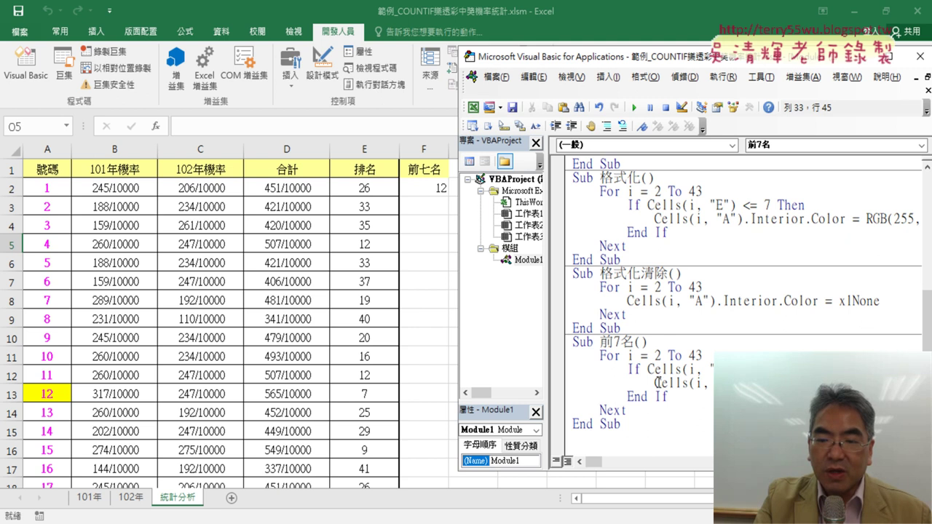
drag(655, 383, 736, 383)
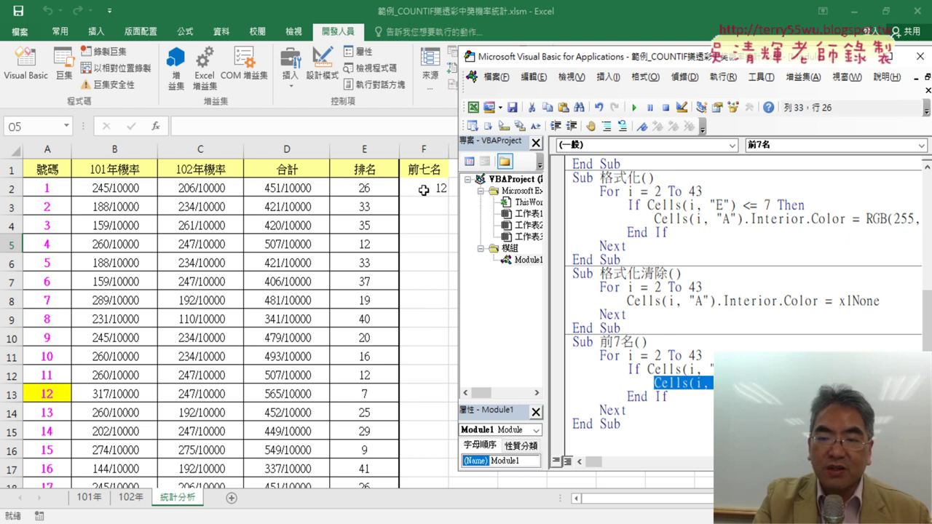
click(742, 383)
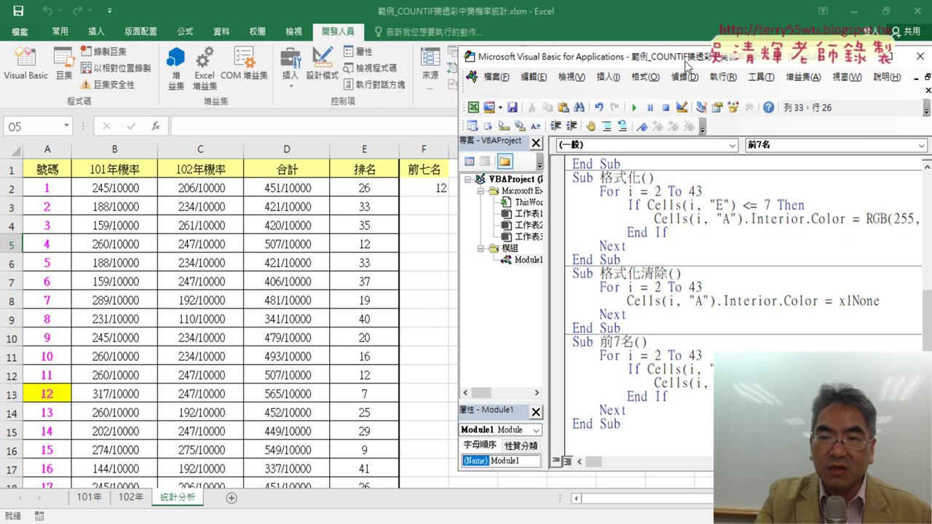
drag(688, 57, 536, 52)
drag(591, 377, 758, 380)
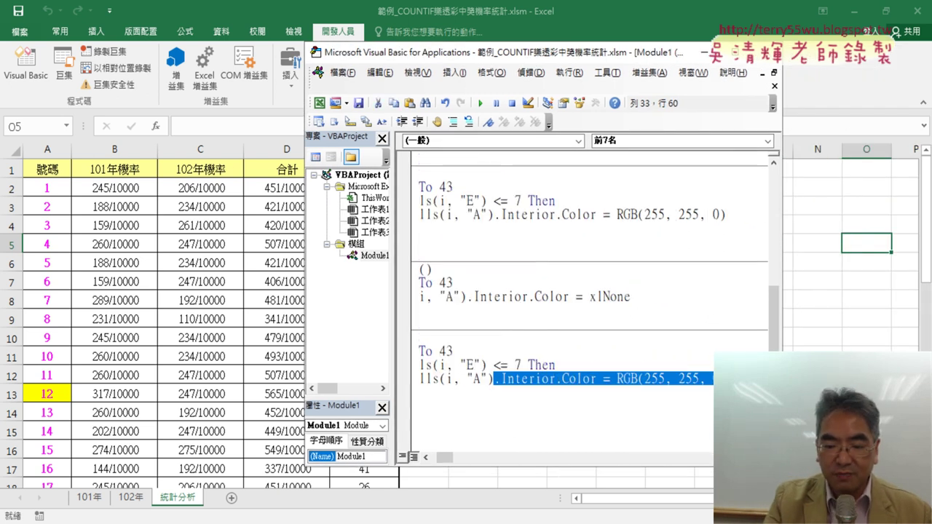
key(Delete)
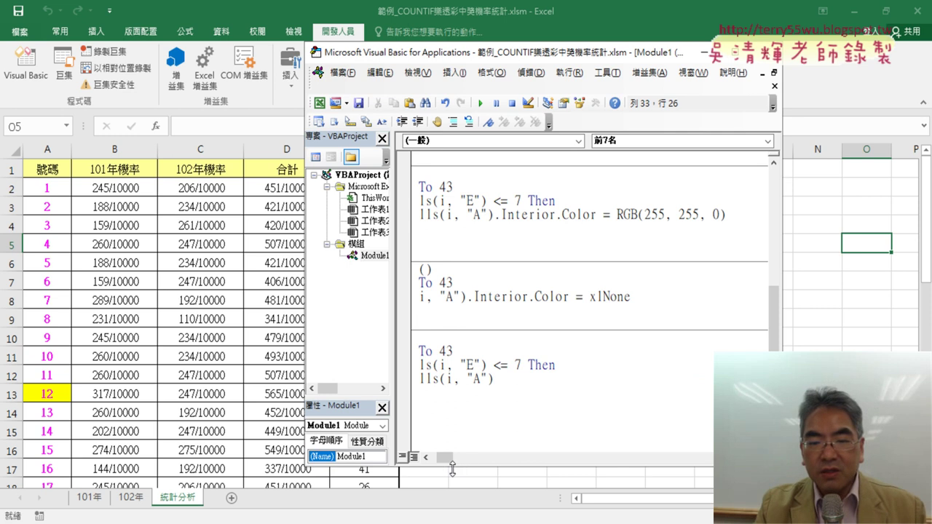
- Prefix that line with Cells(2, "F") = so it writes the column A number to F2
drag(446, 456, 441, 457)
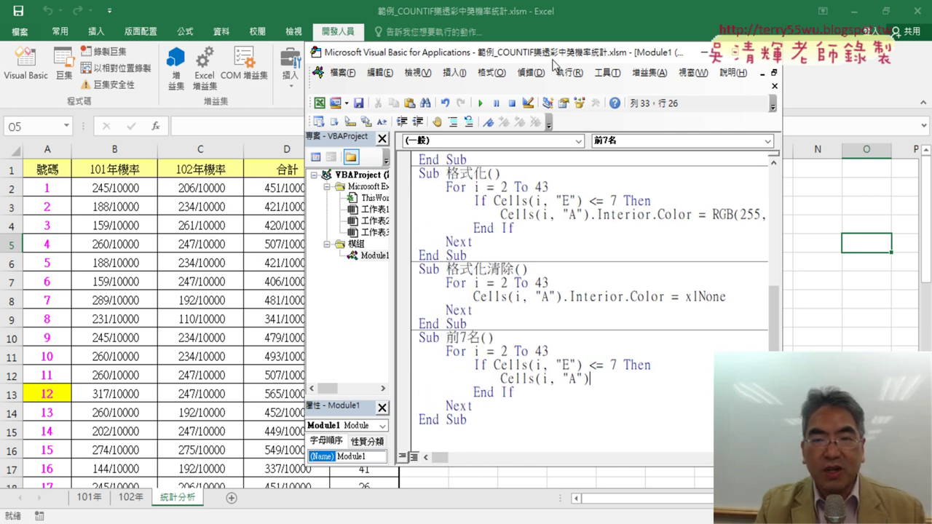
drag(554, 60, 694, 60)
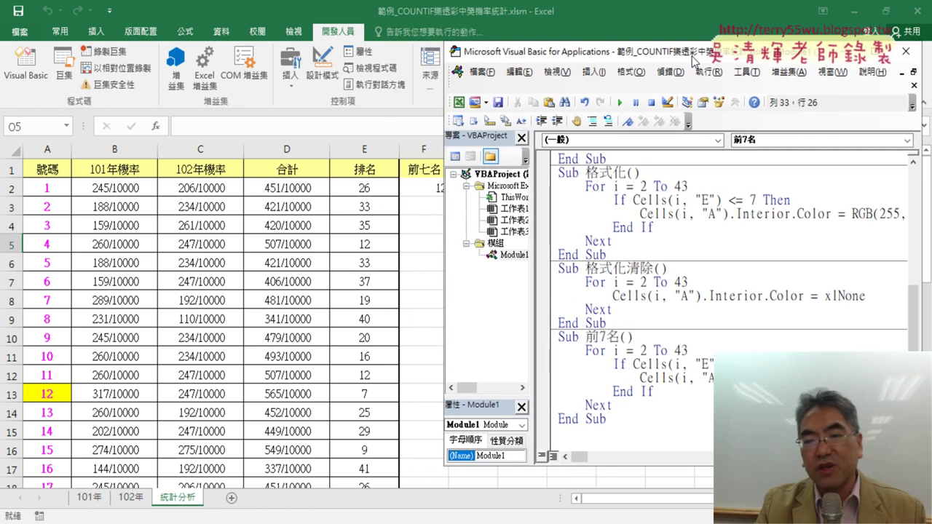
click(641, 378)
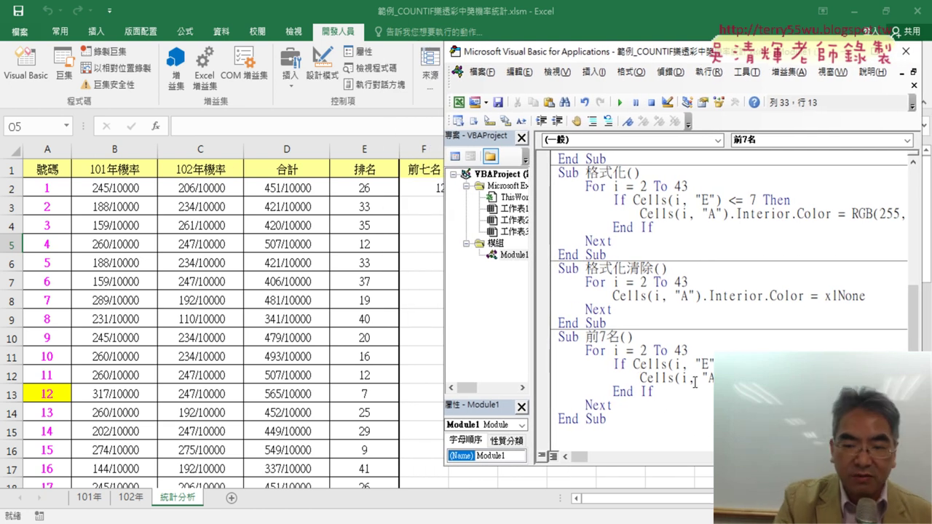
text(=)
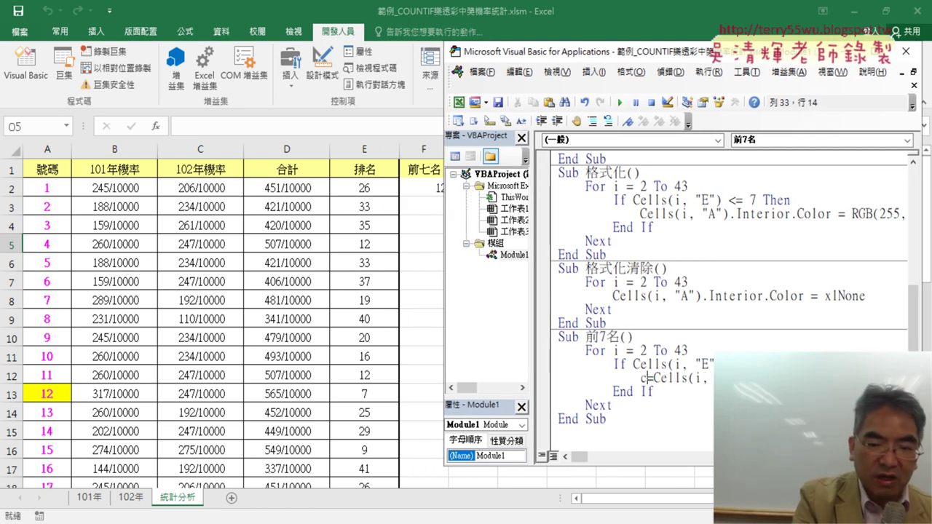
text(cell)
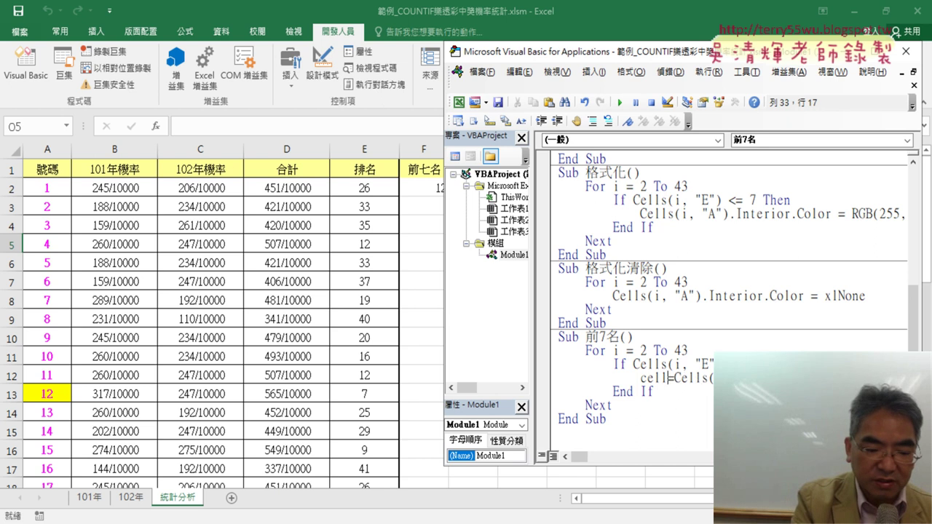
text(s()
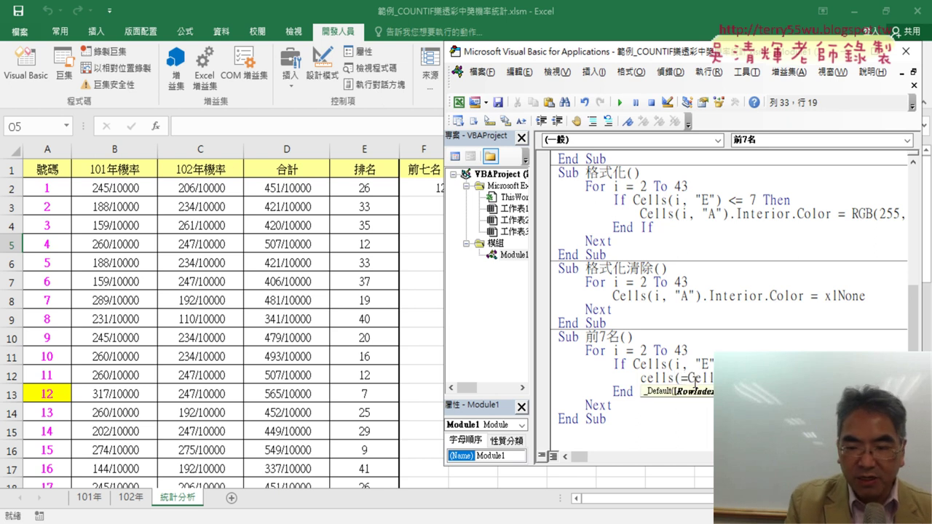
text(2,"F")
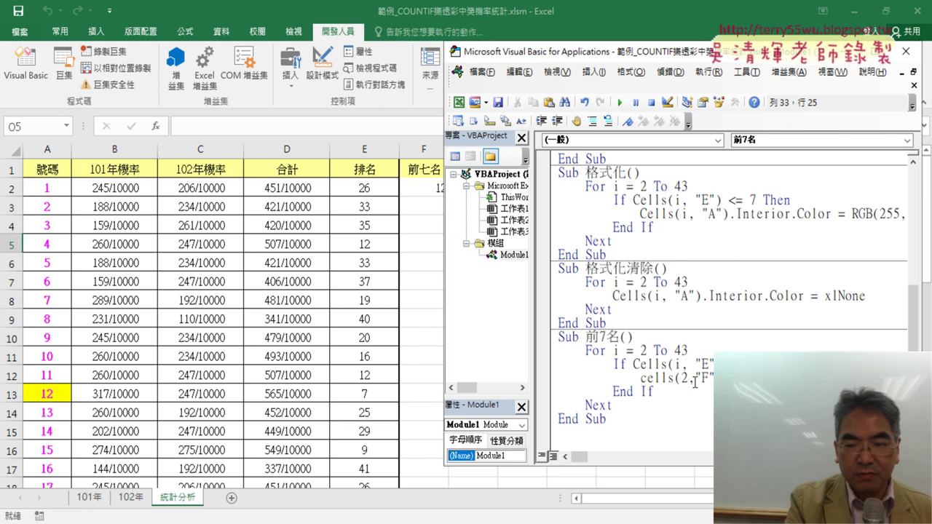
click(826, 260)
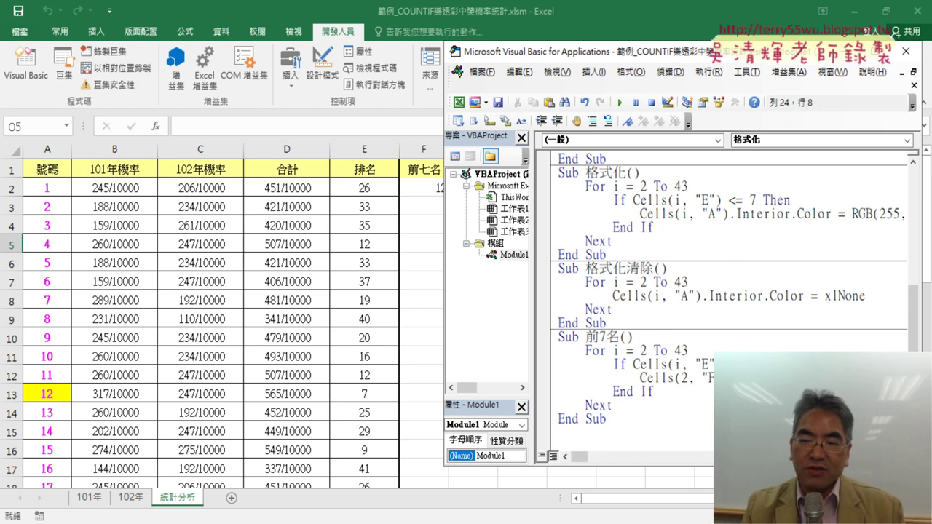
- Set a breakpoint on the Cells(2, "F") line of 前7名 and run the macro until it pauses there
drag(669, 61, 688, 63)
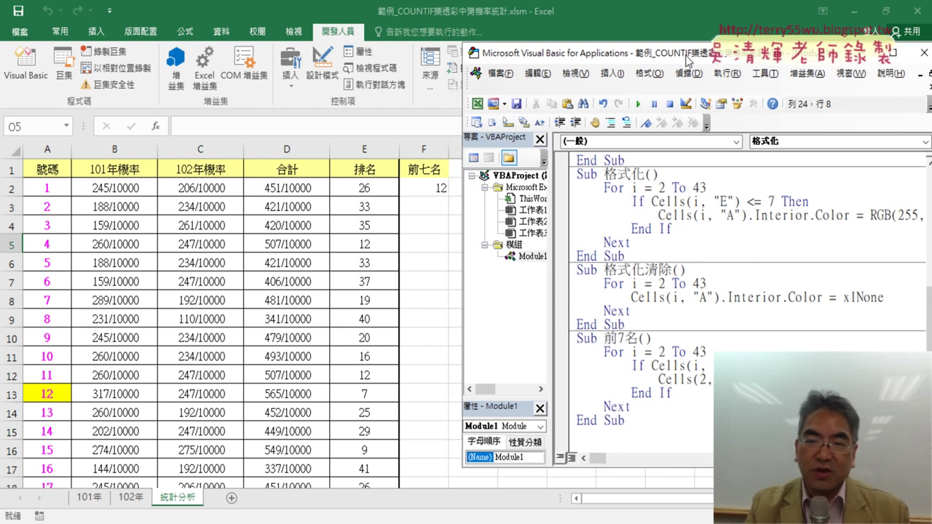
click(680, 379)
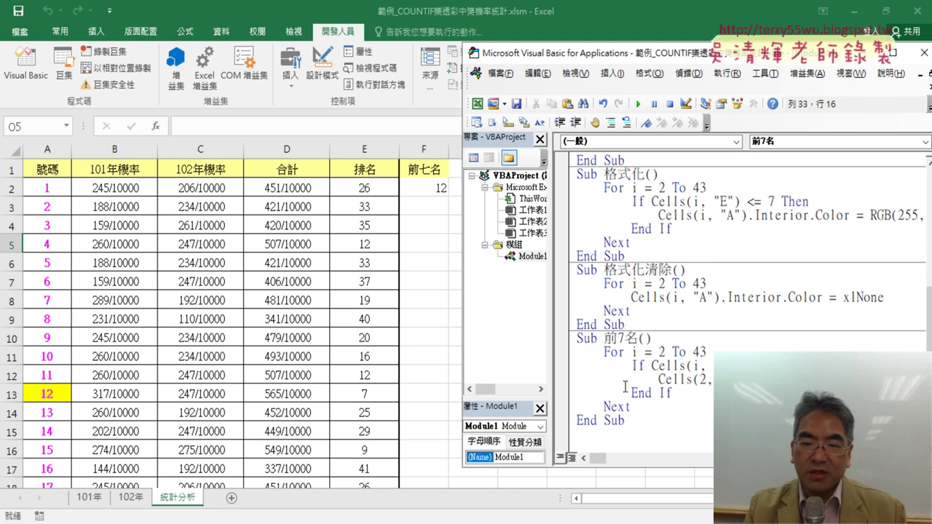
click(561, 380)
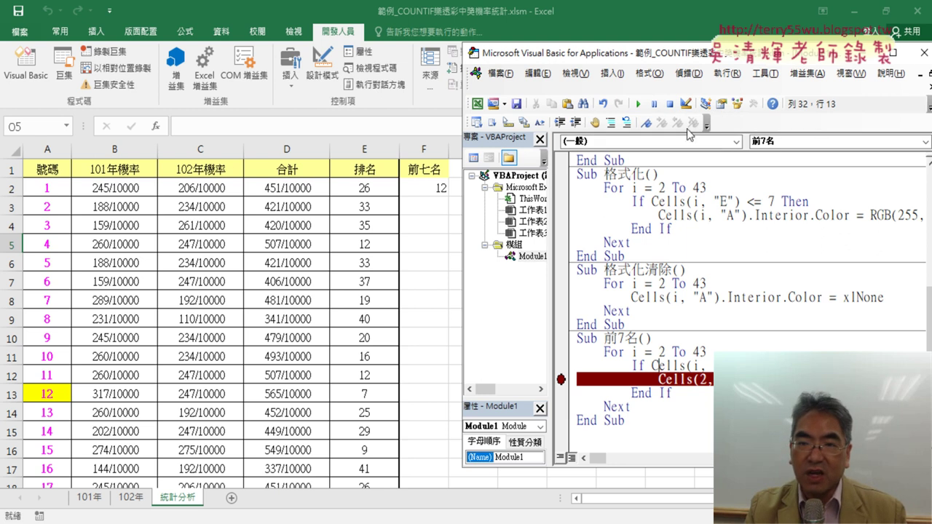
click(638, 104)
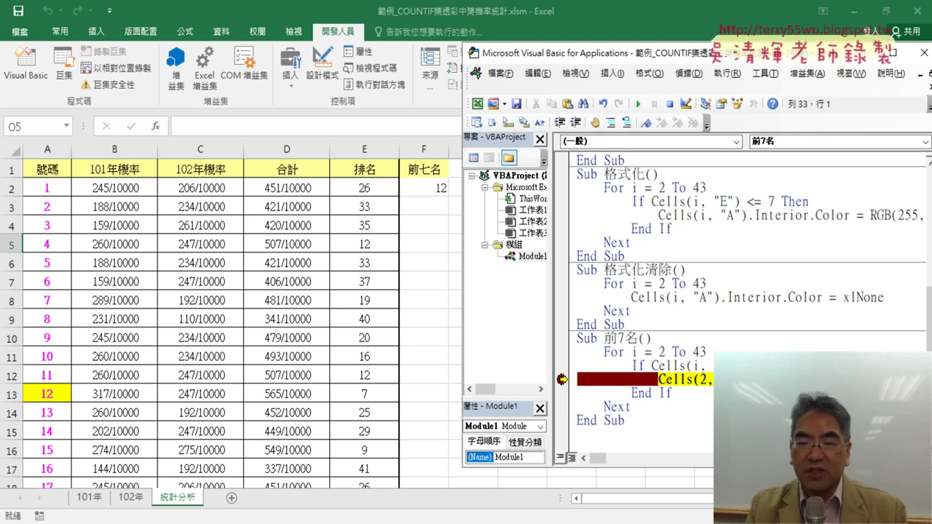
click(737, 341)
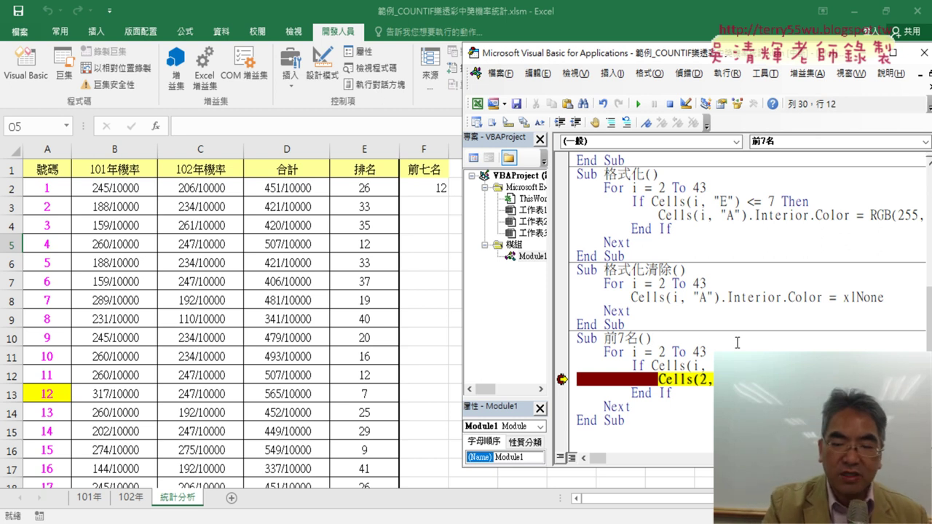
click(636, 106)
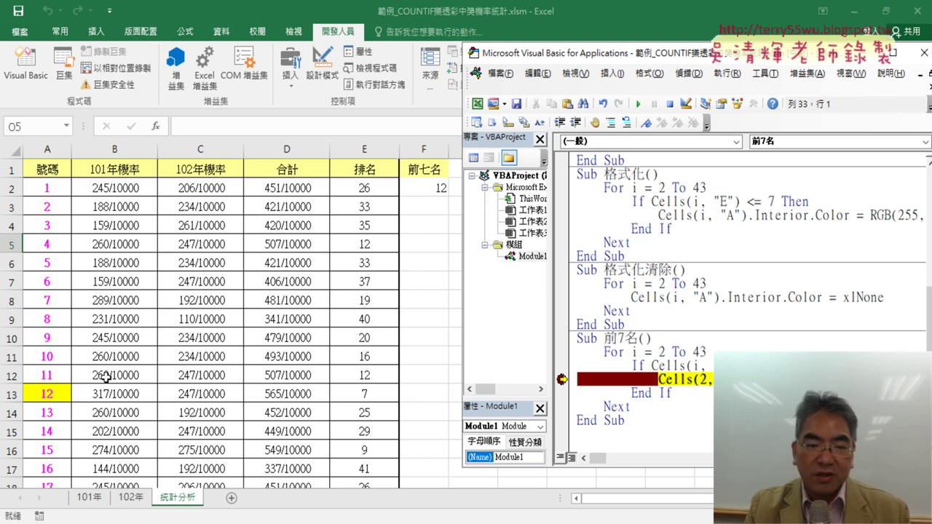
- On the worksheet, check the rank formula in row 22 and the highlighted 21 in A22
click(364, 393)
scroll(373, 394, down, 2)
scroll(374, 393, down, 1)
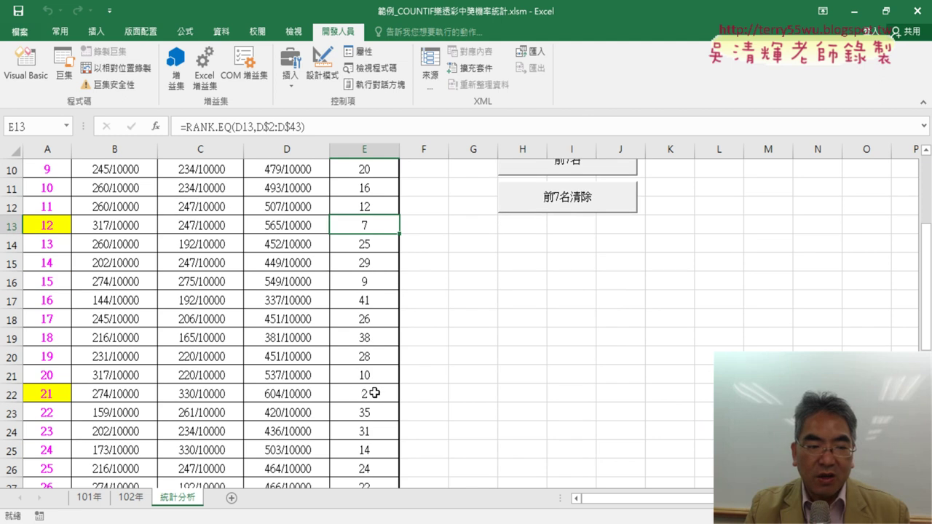
click(367, 395)
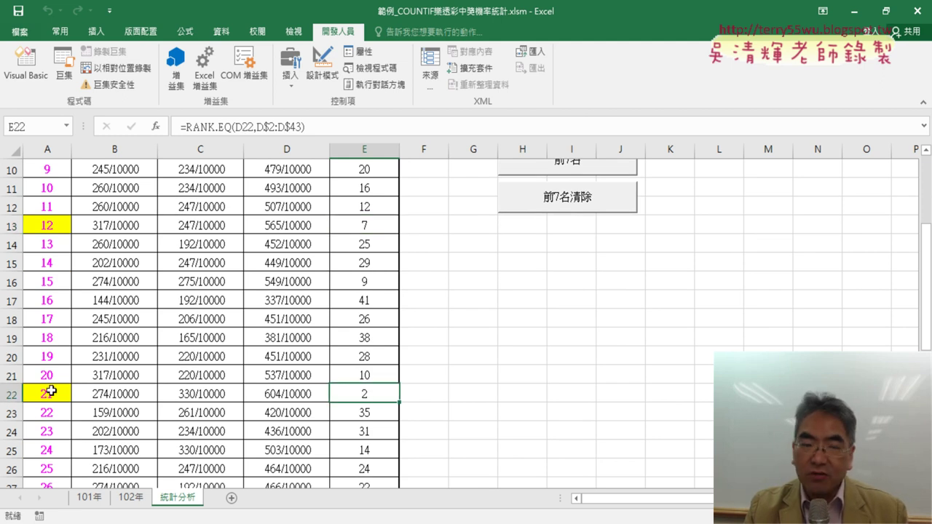
click(51, 391)
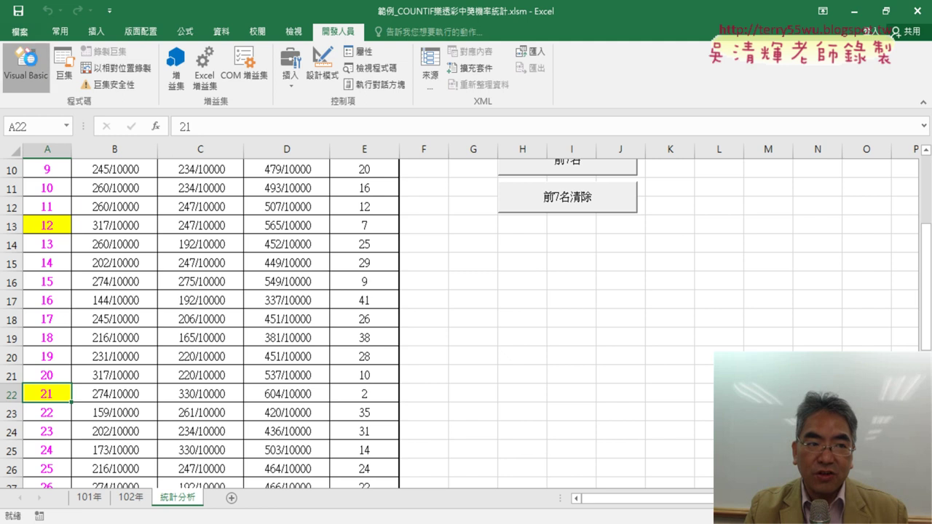
click(26, 64)
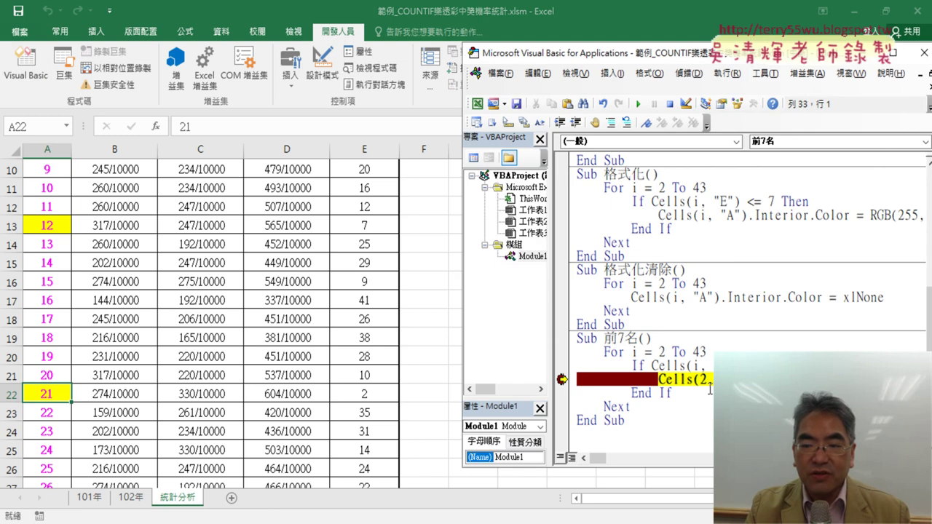
mouse_move(684, 380)
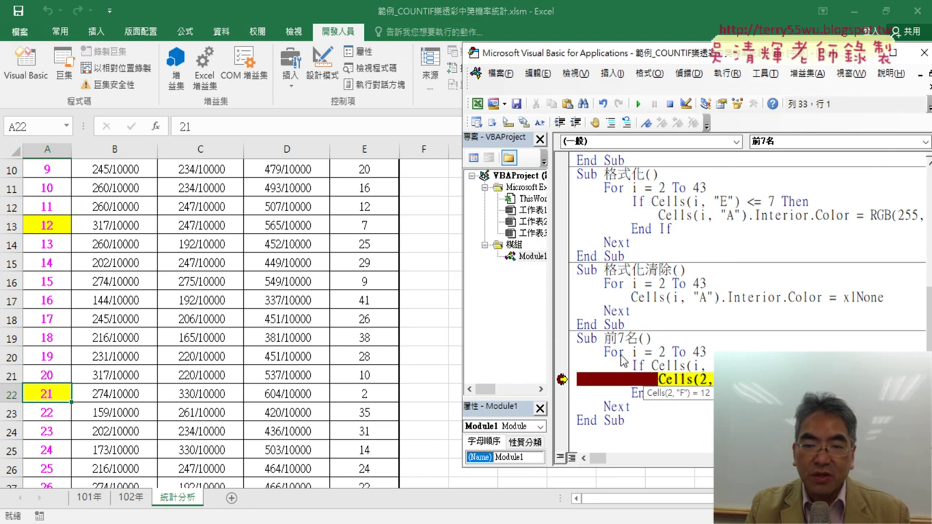
click(416, 261)
scroll(416, 262, up, 3)
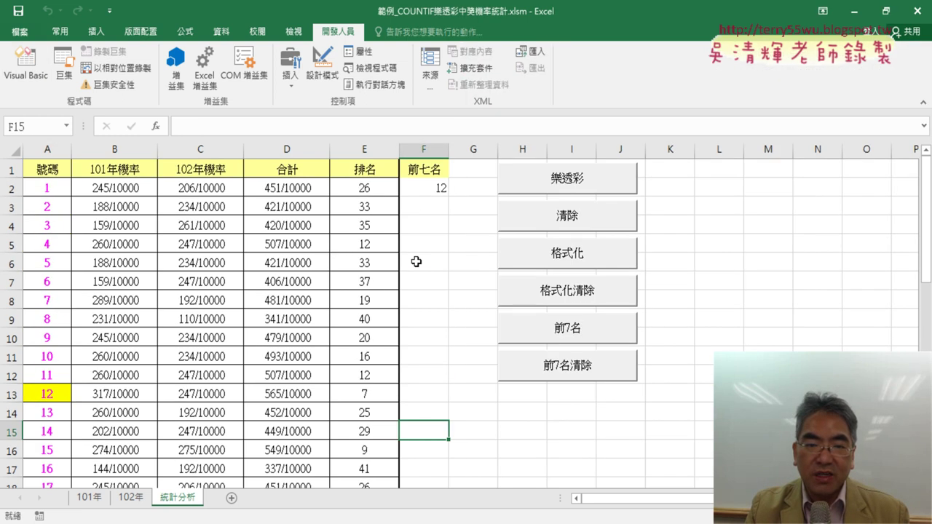
- Resume 前7名, remove the Cells(2, breakpoint, and let the macro run to the end
click(26, 64)
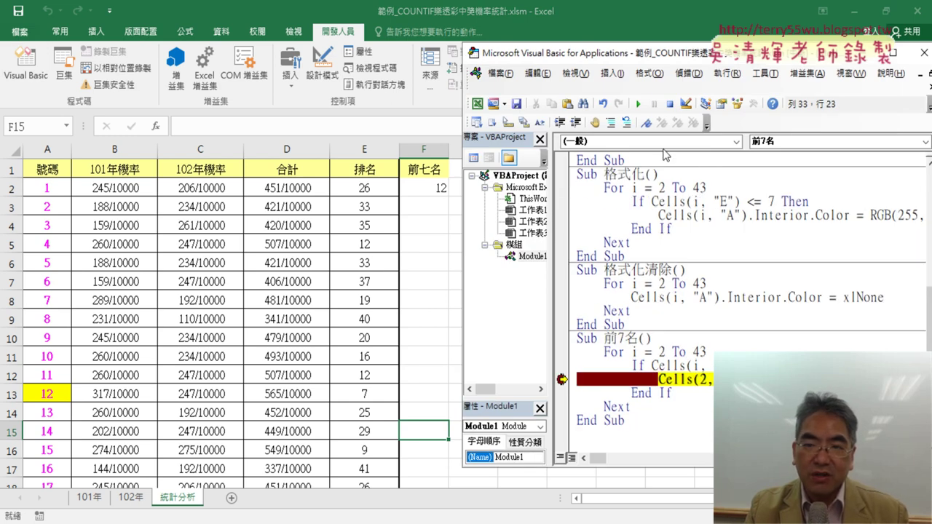
click(638, 104)
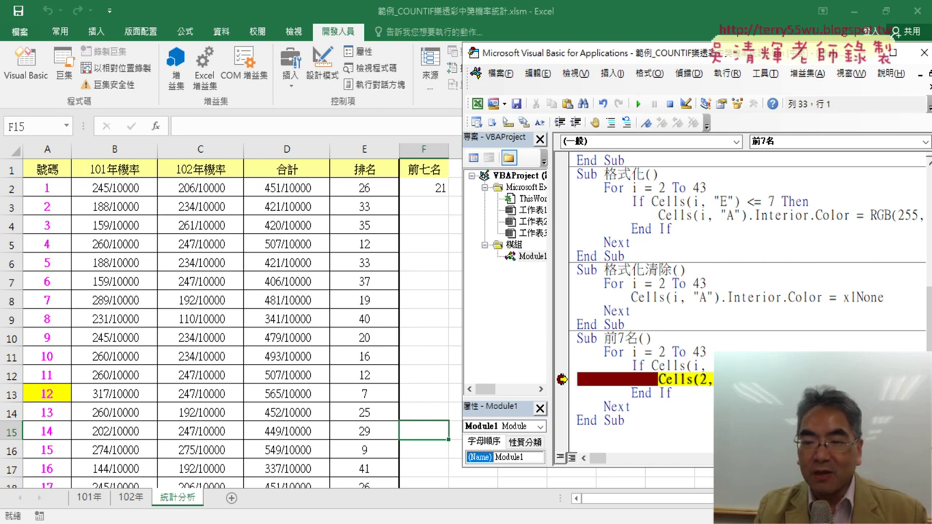
click(562, 379)
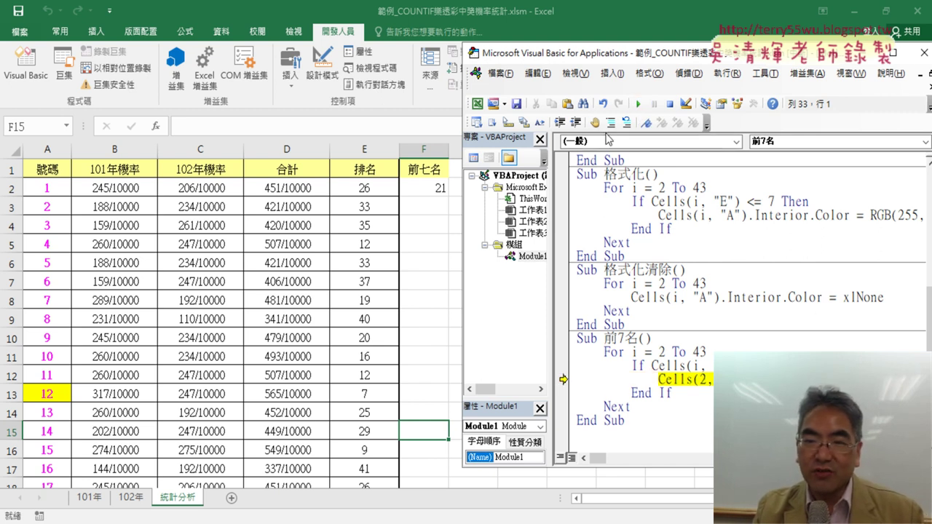
click(638, 104)
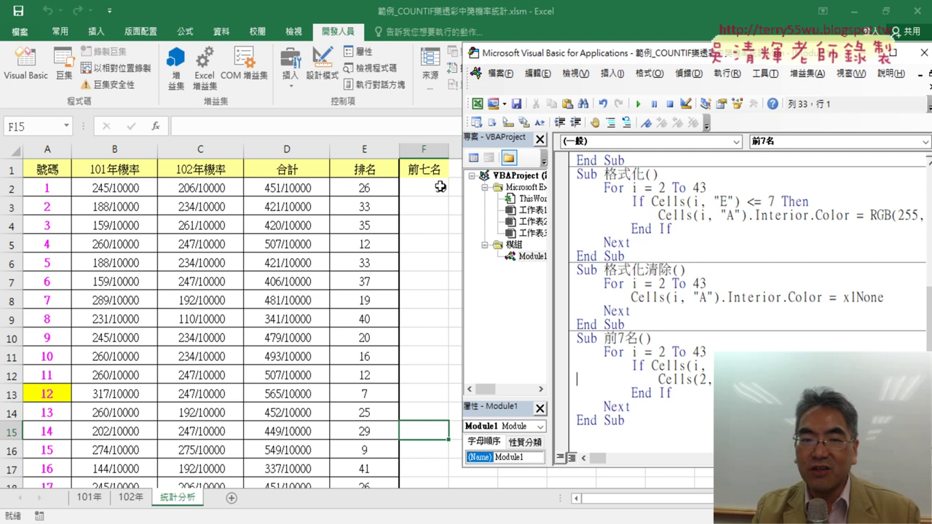
click(178, 395)
scroll(218, 394, down, 5)
scroll(246, 394, down, 3)
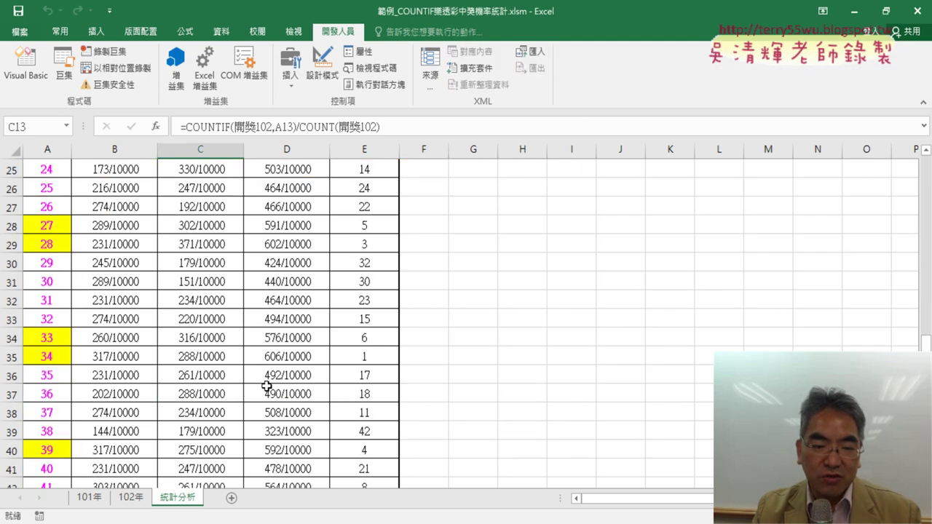
scroll(284, 377, down, 3)
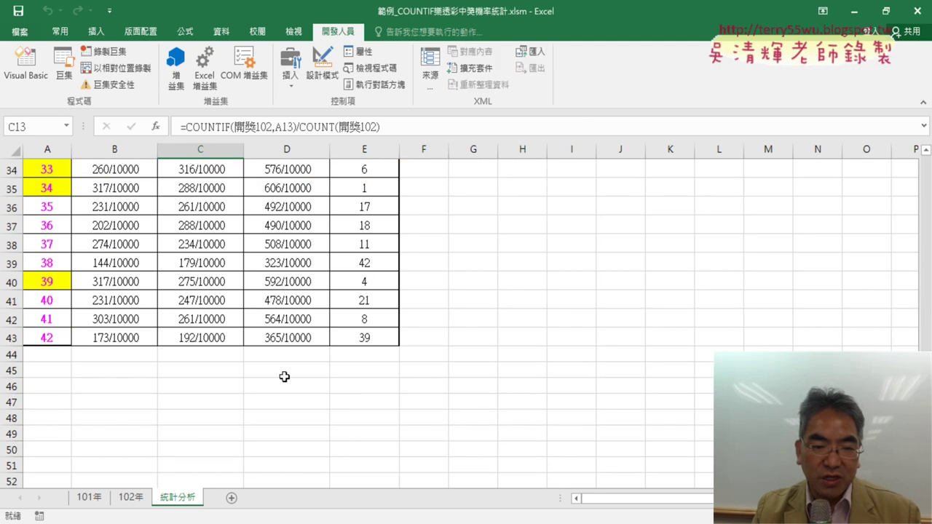
click(51, 280)
click(25, 66)
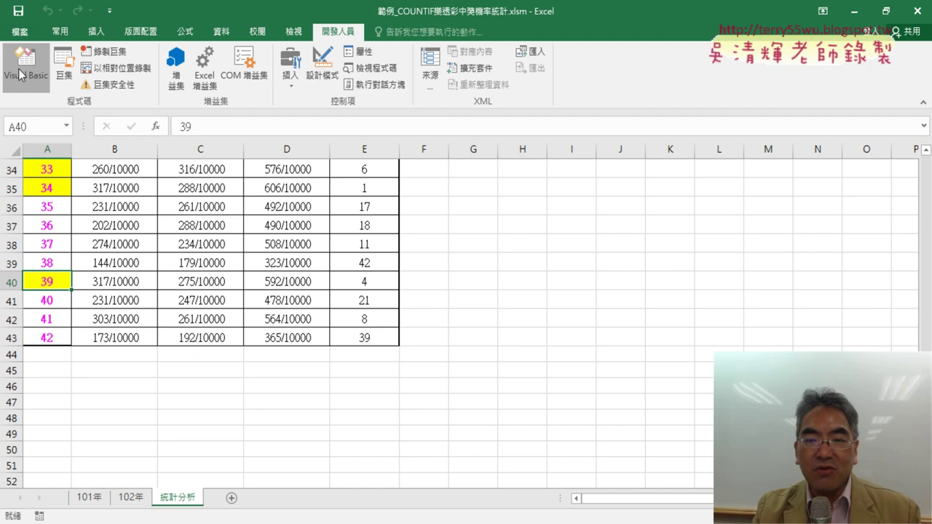
click(388, 282)
scroll(387, 282, up, 5)
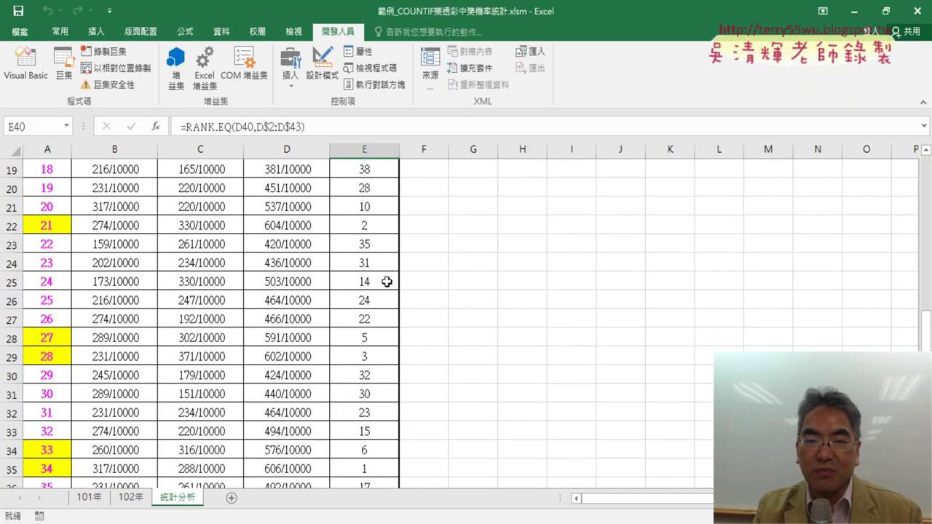
scroll(387, 282, up, 6)
click(431, 190)
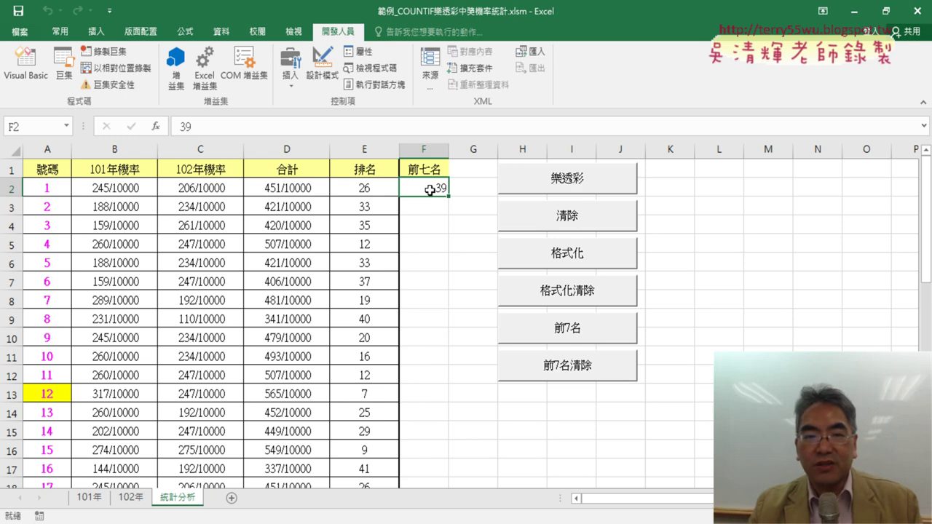
click(25, 66)
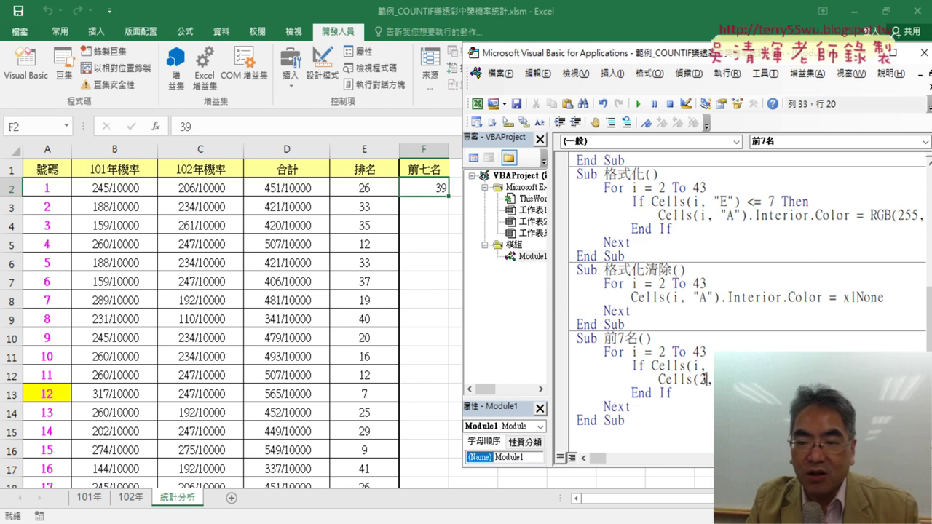
- Insert a new indented line under the Sub 前7名() header for the k=2 counter
double_click(702, 379)
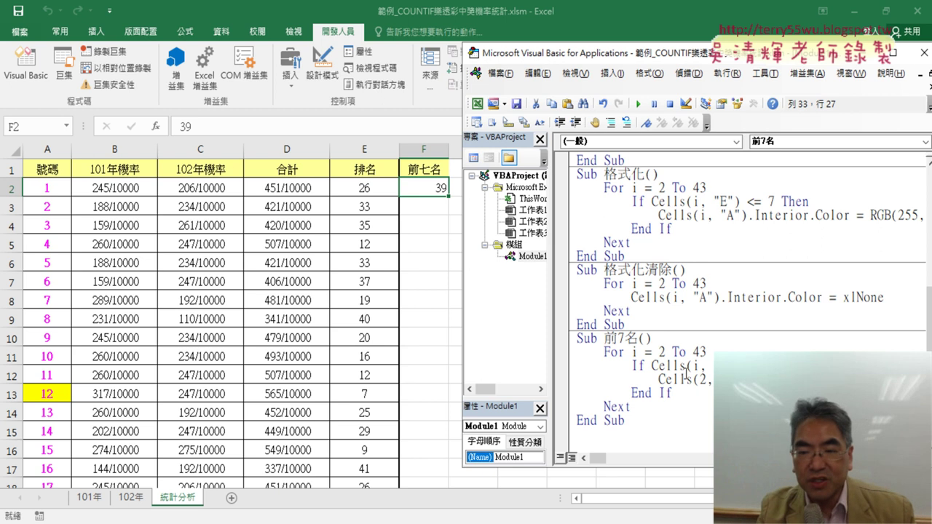
click(678, 337)
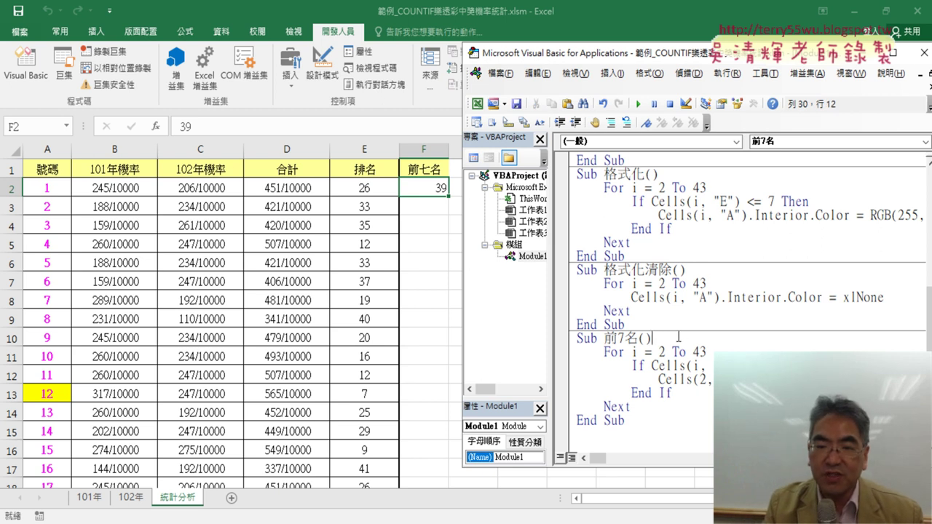
key(Return)
key(Tab)
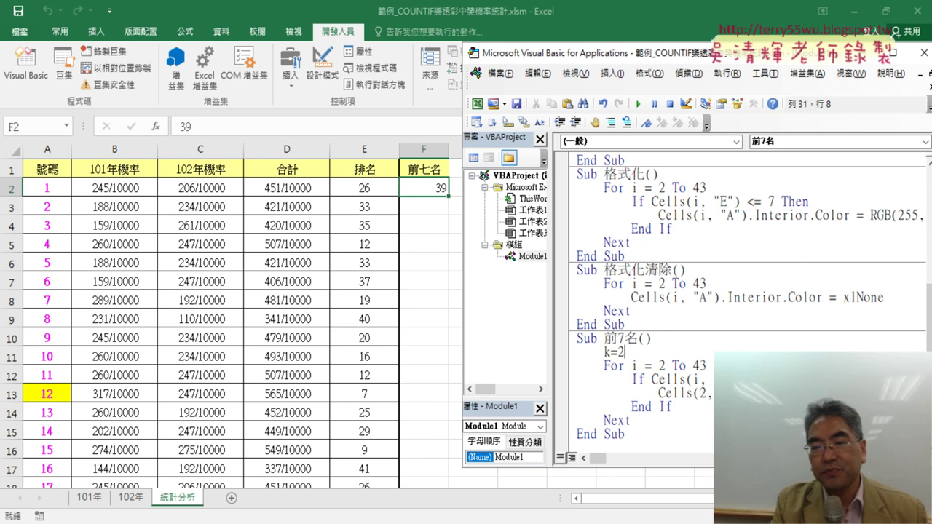
- Change Cells(2, "F") to Cells(k, "F") in the 前7名 loop
click(744, 337)
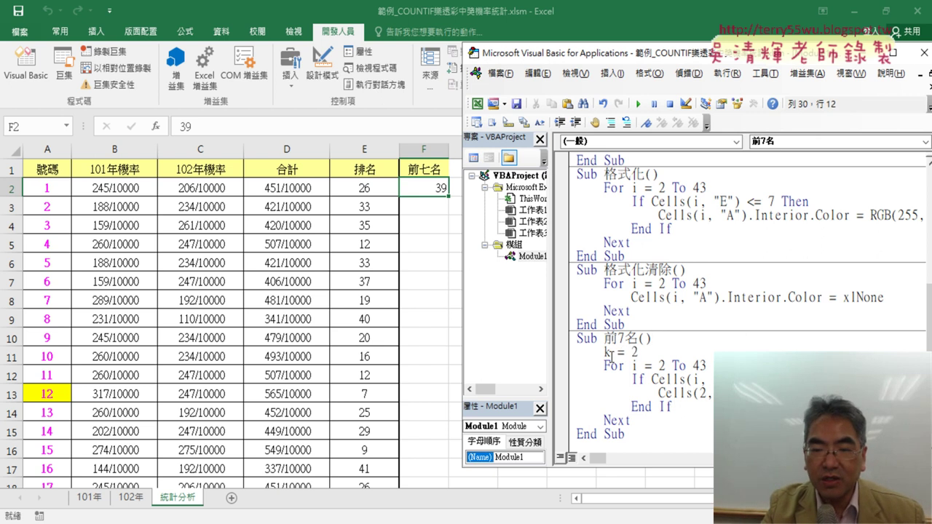
drag(604, 354, 638, 353)
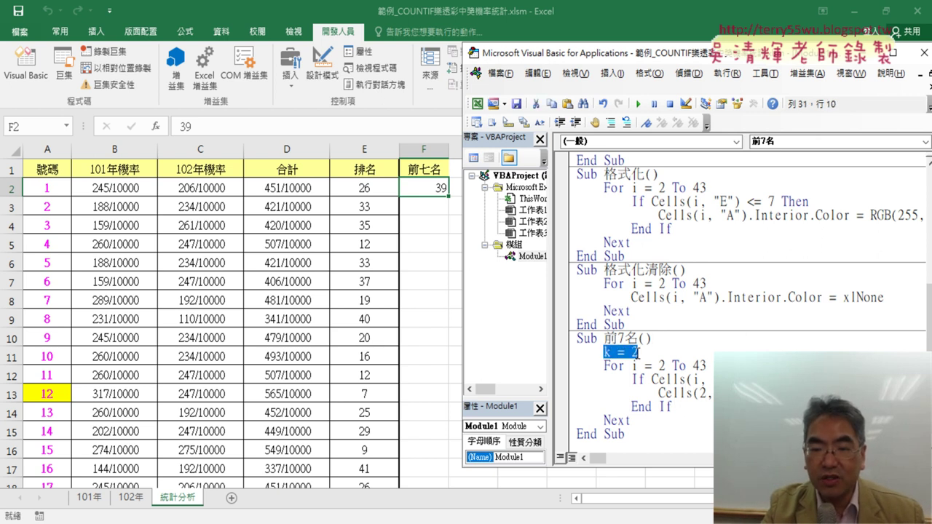
drag(699, 393, 708, 394)
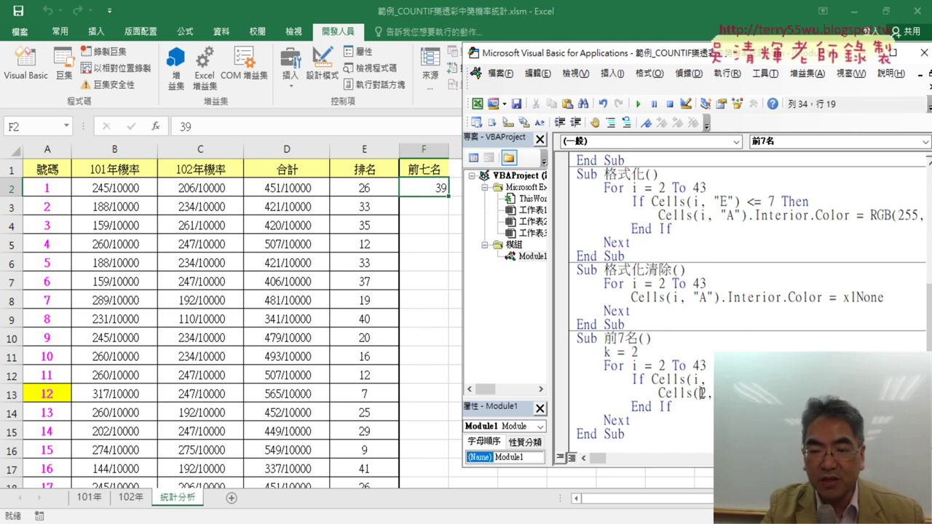
text(k)
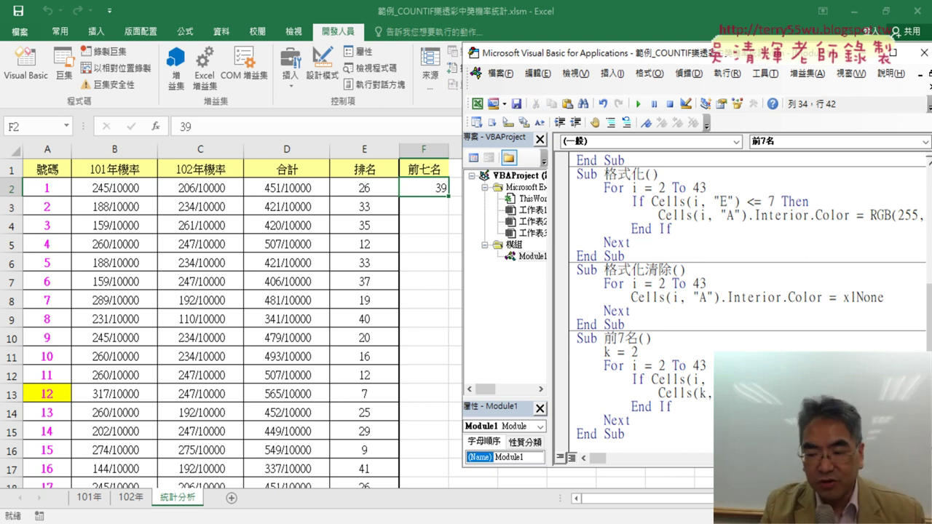
- Add a k=k+1 line below the Cells(k, line so each match goes to the next row
key(Return)
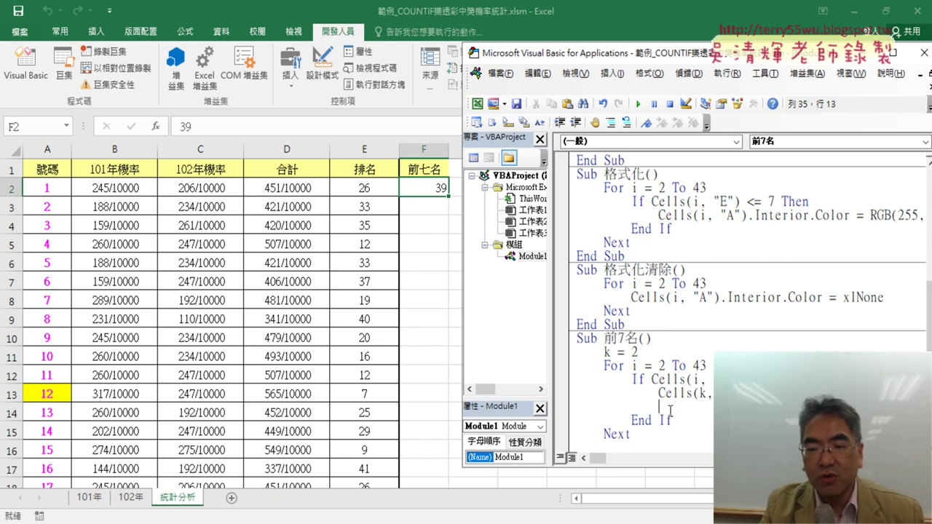
text(k)
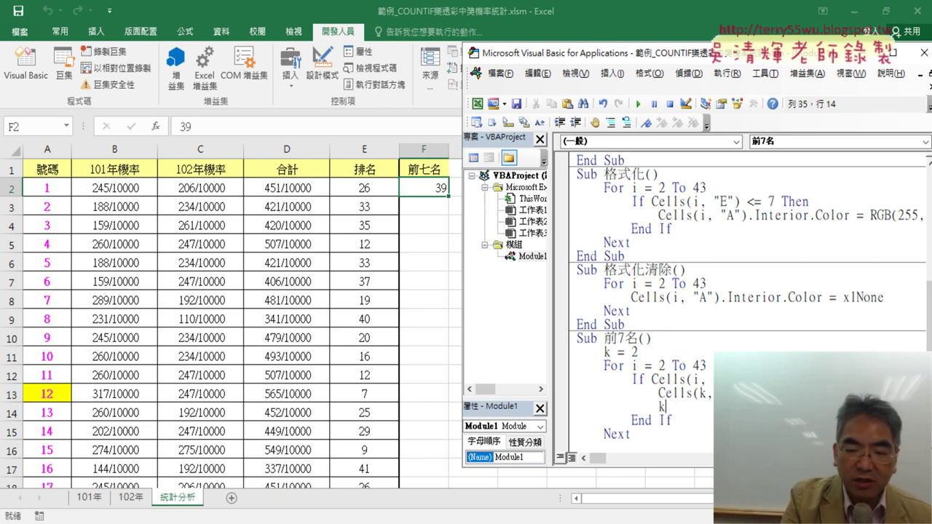
text(=)
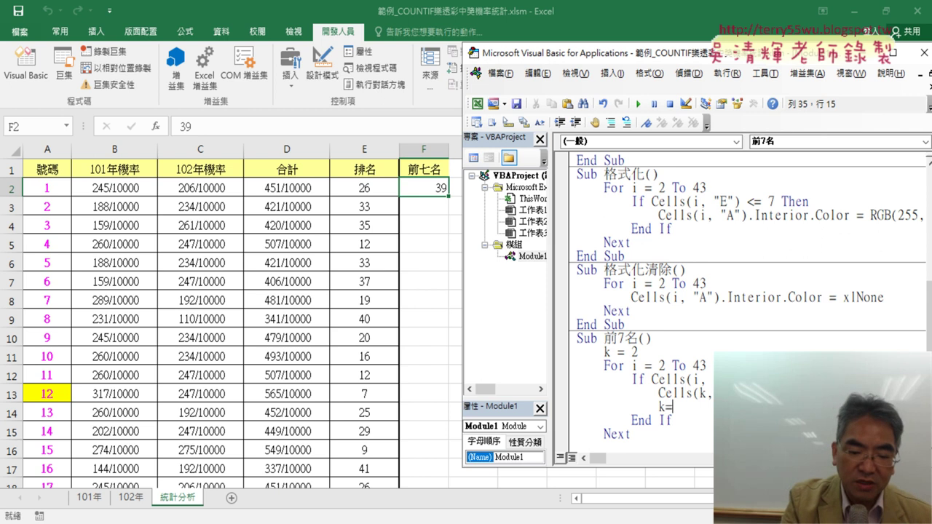
text(k+)
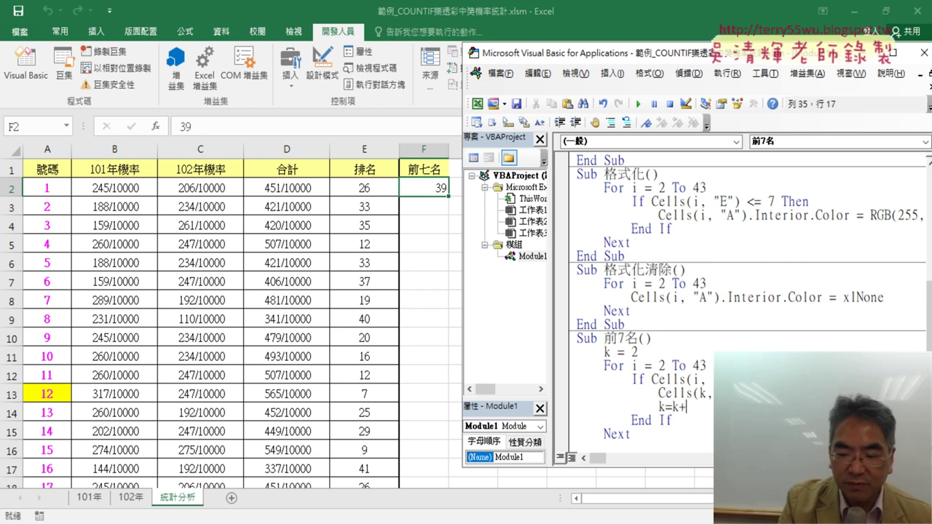
text(1)
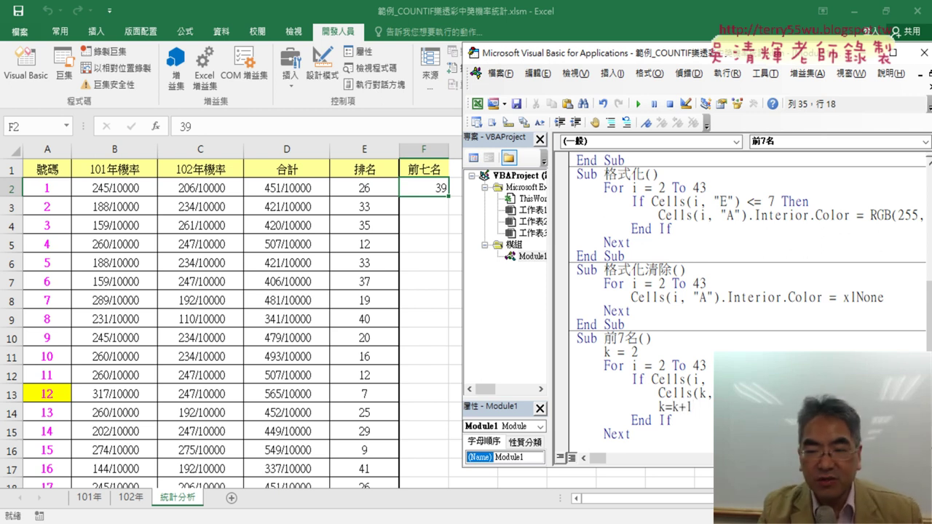
click(707, 366)
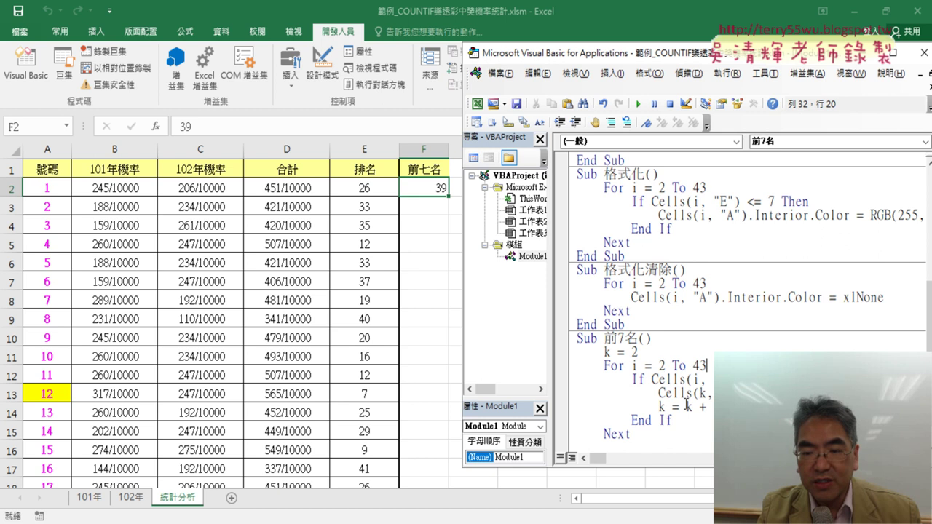
mouse_move(686, 405)
mouse_down()
mouse_move(709, 407)
mouse_move(658, 408)
mouse_up()
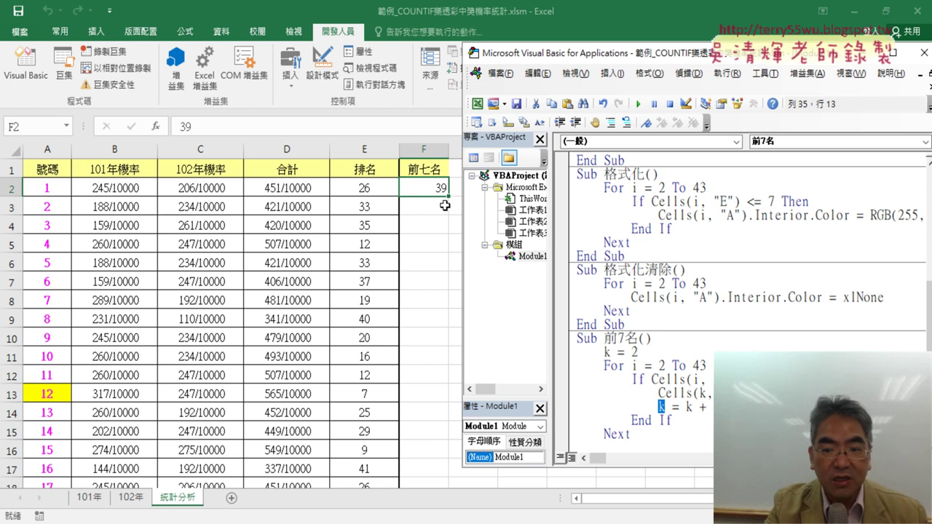
drag(686, 408, 714, 408)
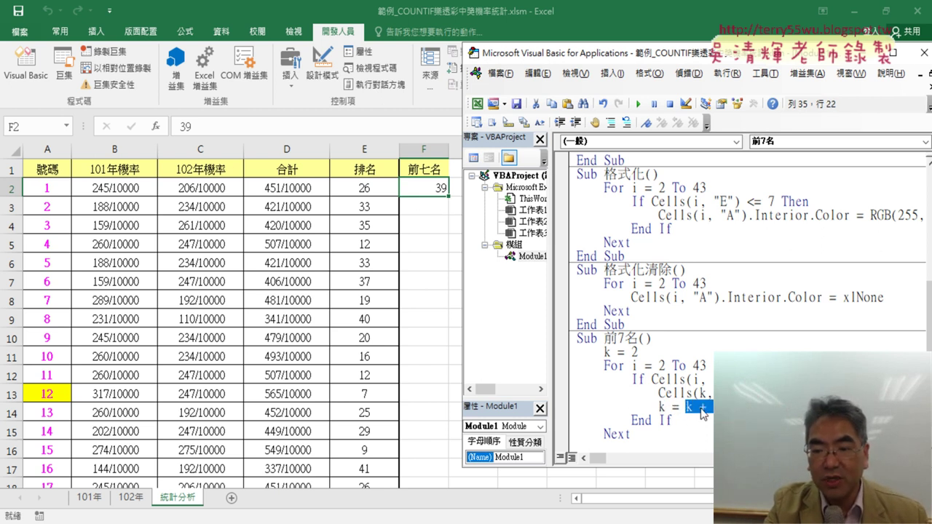
double_click(661, 407)
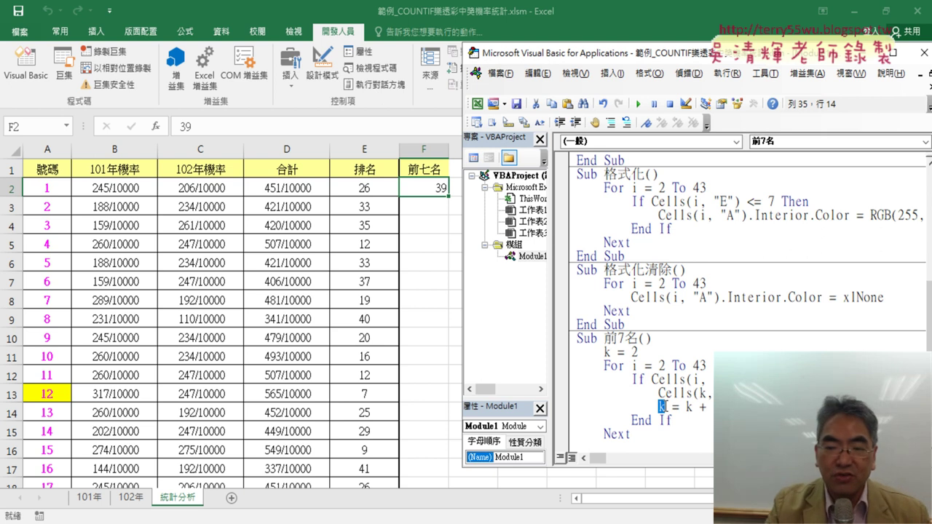
click(698, 394)
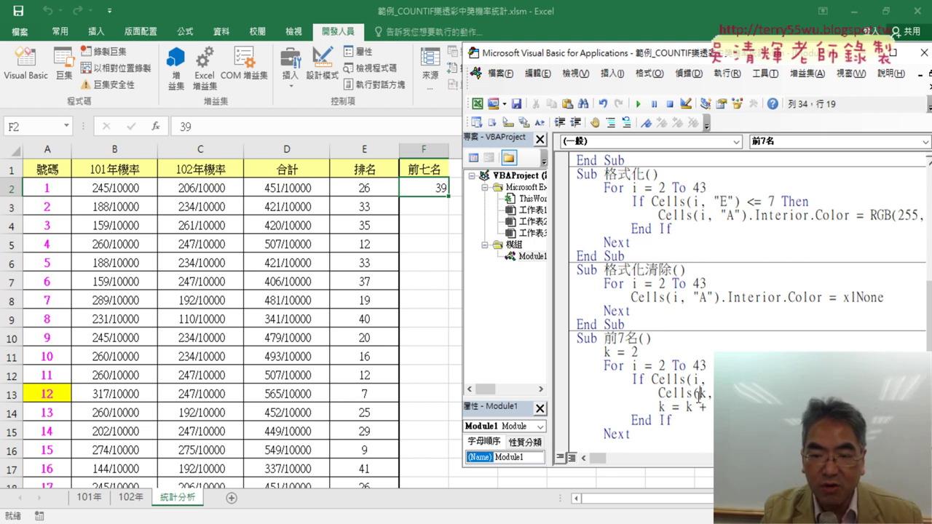
- Set a breakpoint on the Cells(k, "F") line, run 前7名, and step to write 12 into F2
click(612, 393)
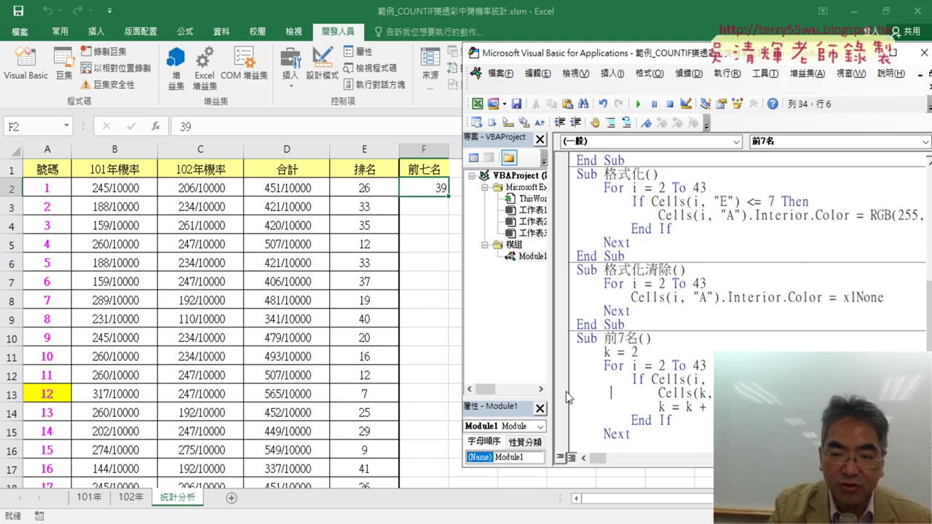
click(562, 394)
click(638, 103)
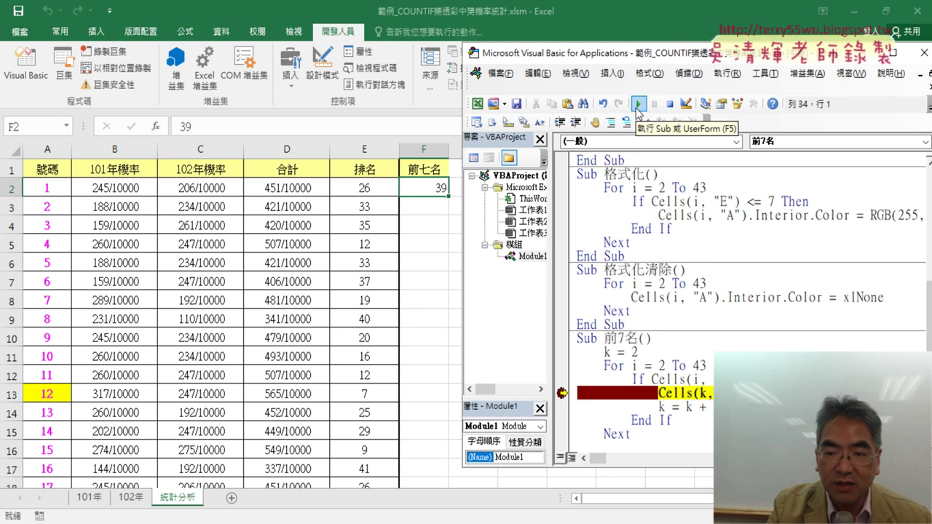
mouse_move(703, 393)
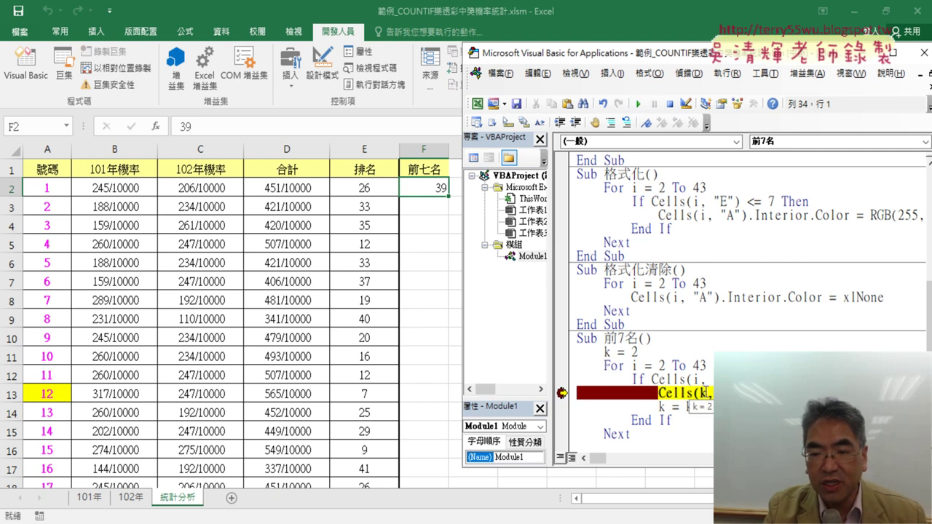
key(F8)
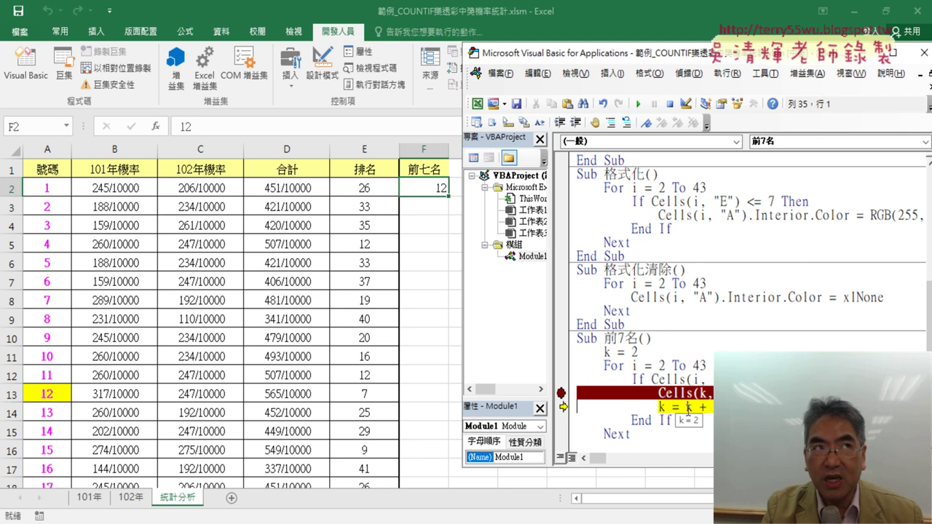
- Step past the k + 1 increment and continue so 21 is written into F3
drag(686, 408, 721, 408)
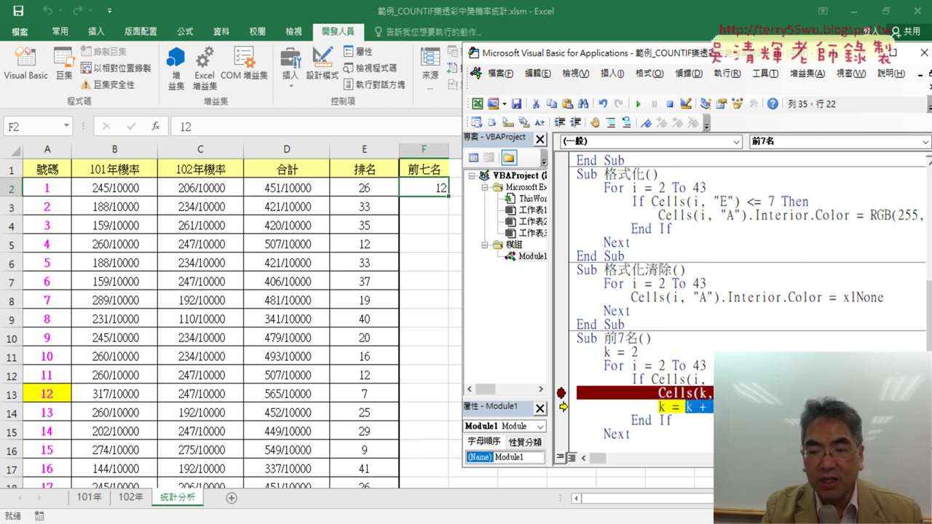
click(688, 408)
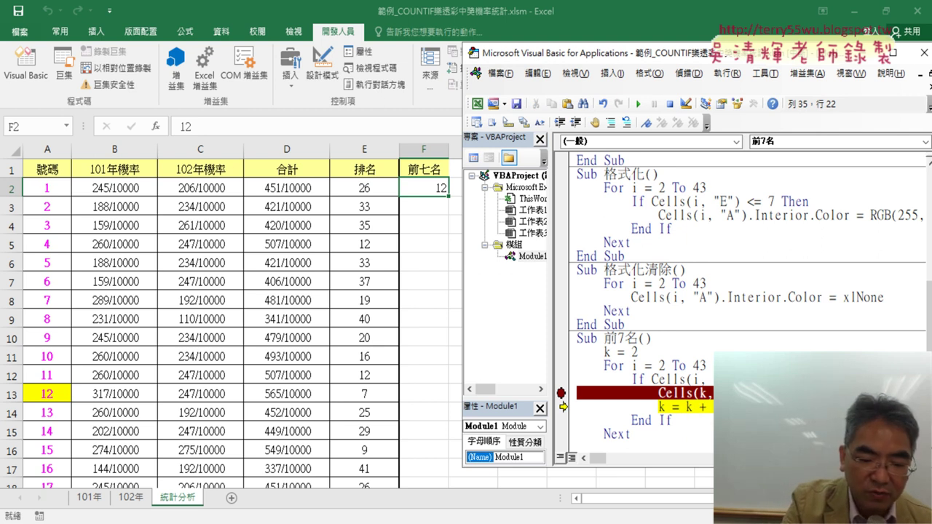
key(F8)
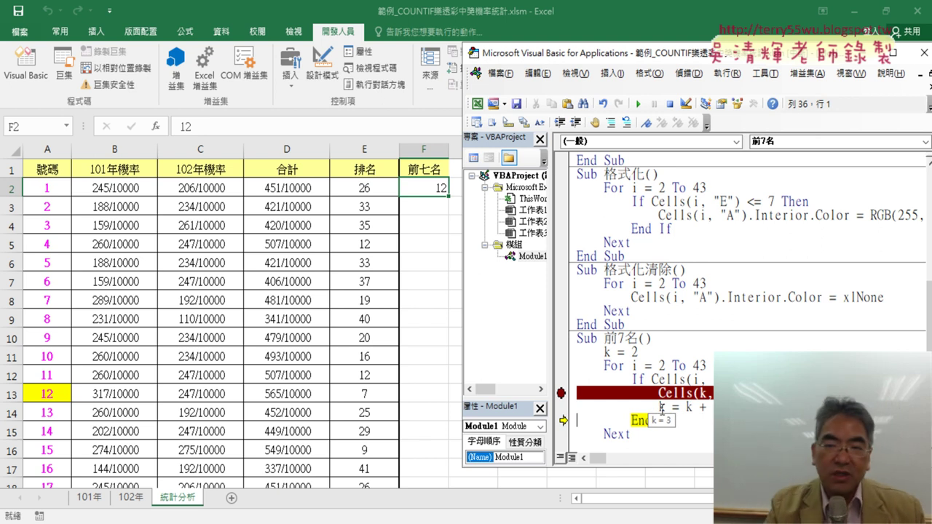
click(646, 103)
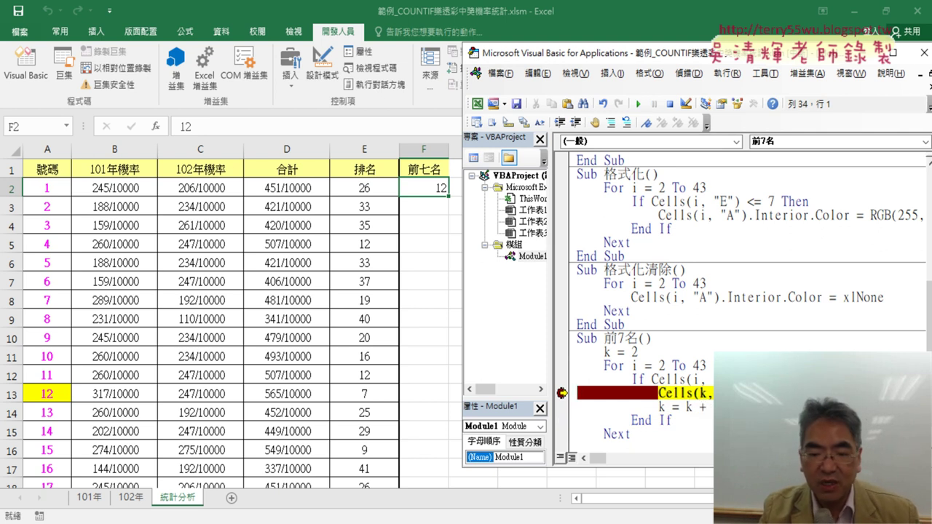
key(F8)
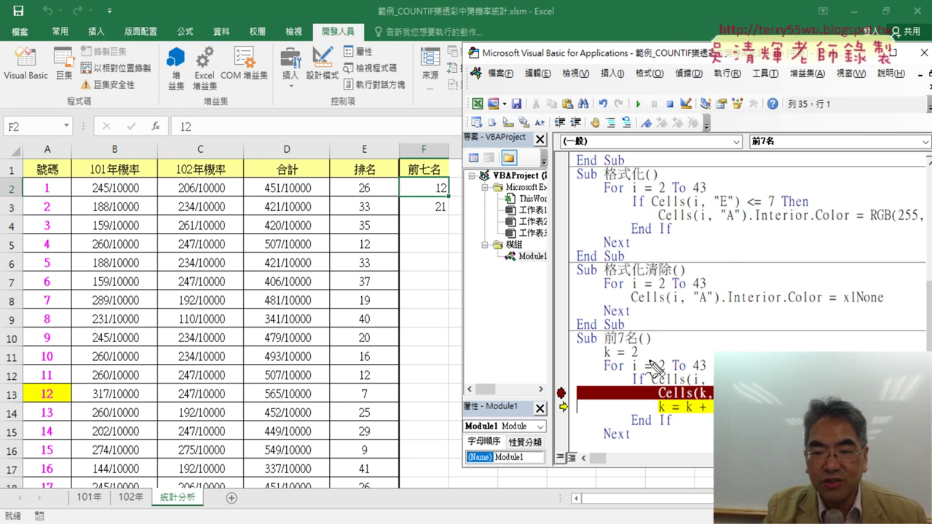
- Pen-mark k = 2, row 2 and k = k + 1, erase the marks, then remove the Cells(k, breakpoint
mouse_move(650, 357)
mouse_down()
mouse_move(599, 361)
mouse_move(651, 364)
mouse_up()
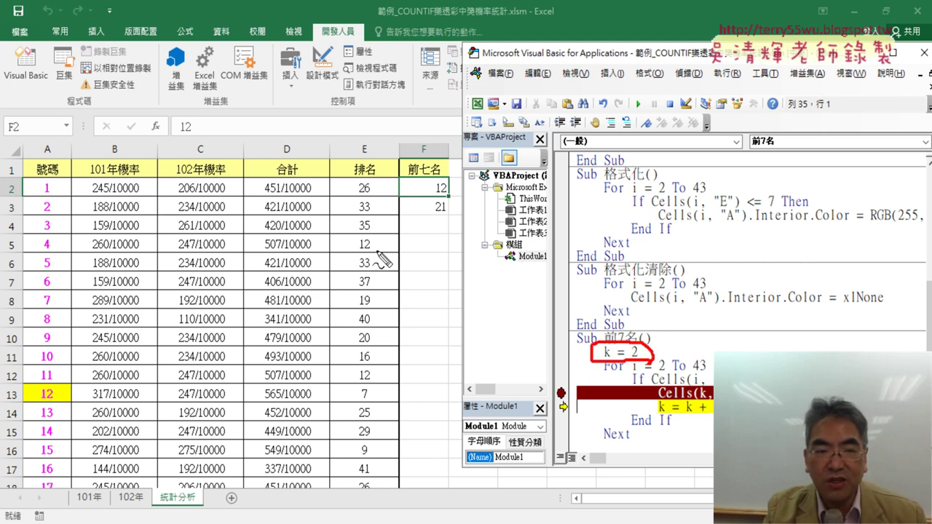
drag(24, 179, 27, 192)
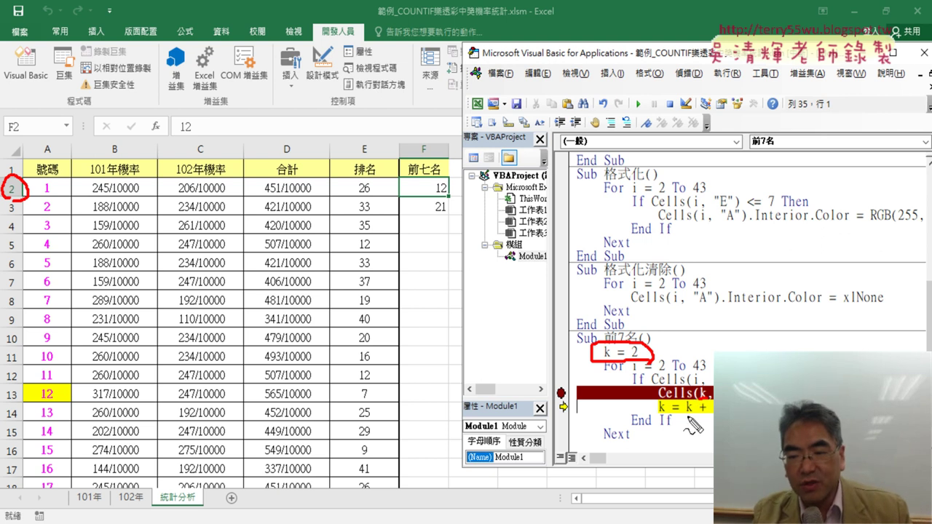
mouse_move(707, 412)
mouse_down()
mouse_move(677, 433)
mouse_move(670, 417)
mouse_up()
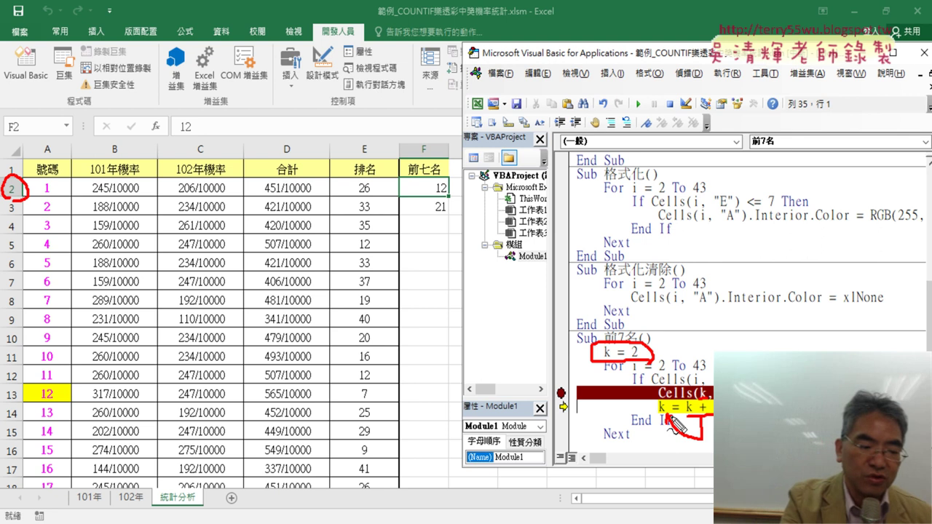
key(Escape)
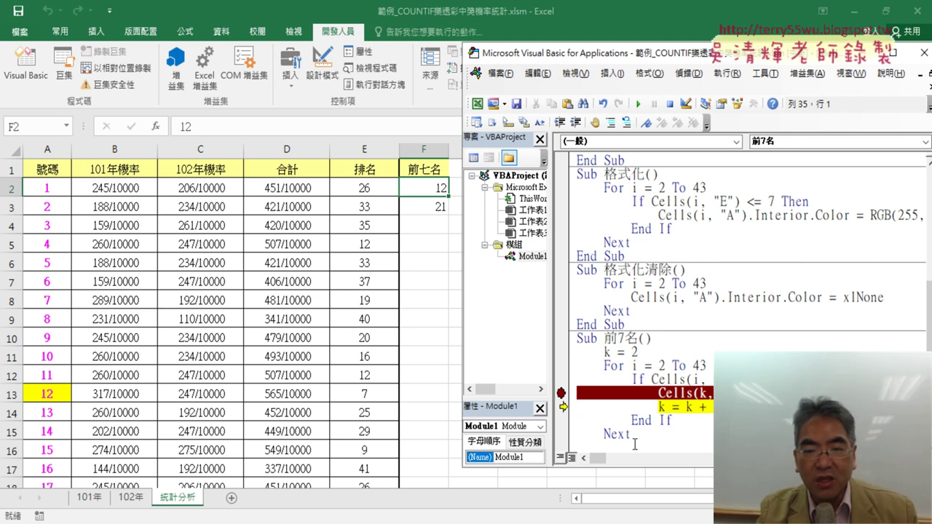
click(561, 394)
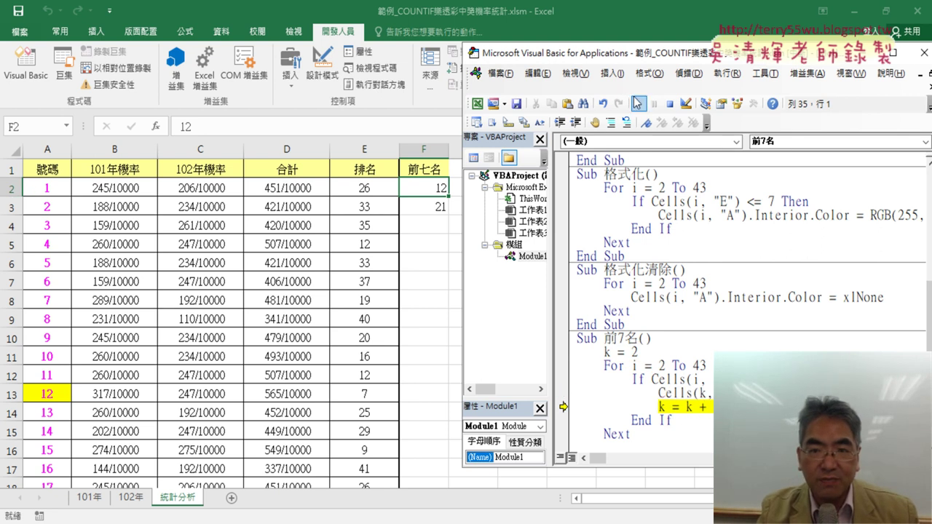
- Continue 前7名 to completion and return to the worksheet
click(638, 103)
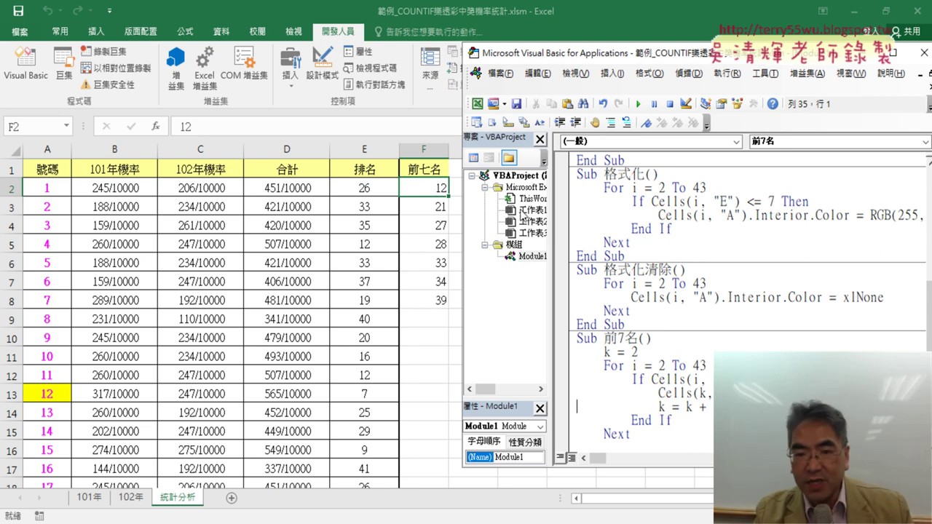
click(44, 397)
scroll(79, 391, down, 3)
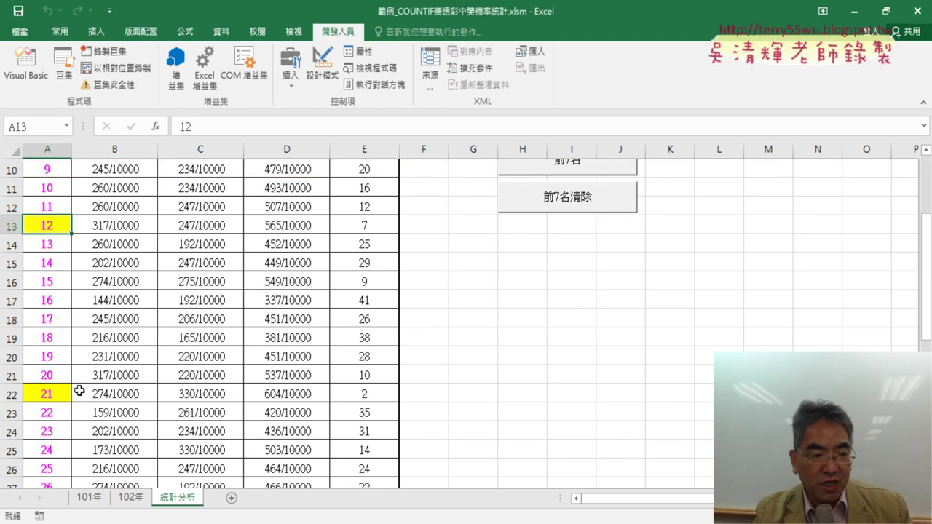
scroll(79, 391, down, 3)
- Compare yellow numbers 27, 28, 33, 34, 39 in column A with the list in F2:F8
click(63, 340)
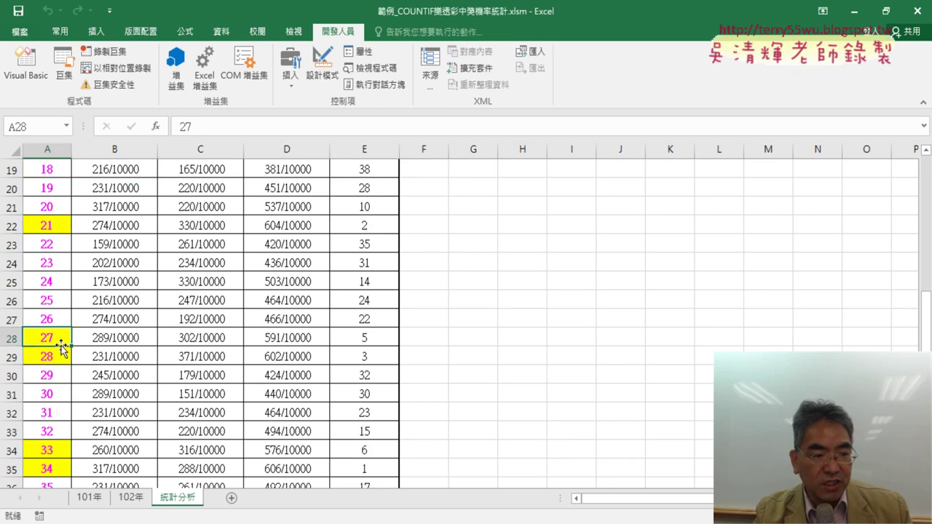
click(57, 357)
click(53, 446)
scroll(127, 446, down, 2)
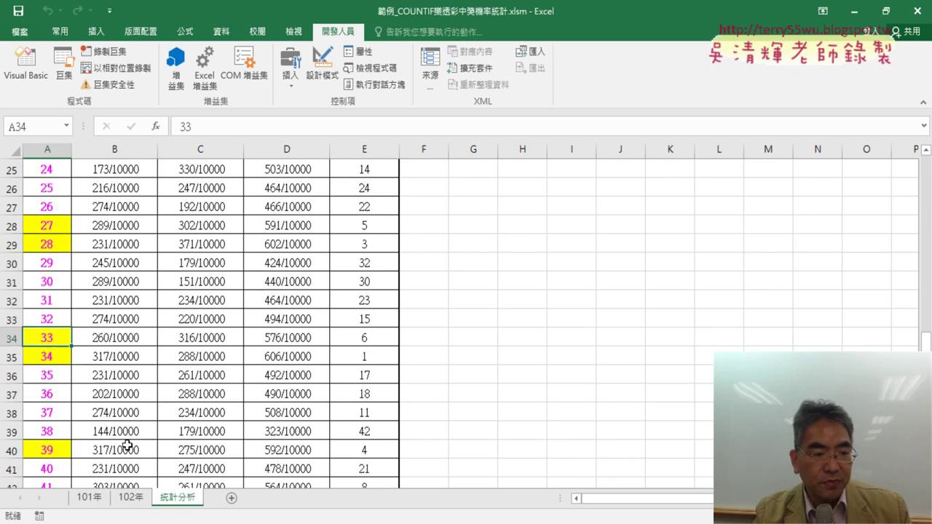
click(57, 356)
click(57, 449)
scroll(72, 437, up, 5)
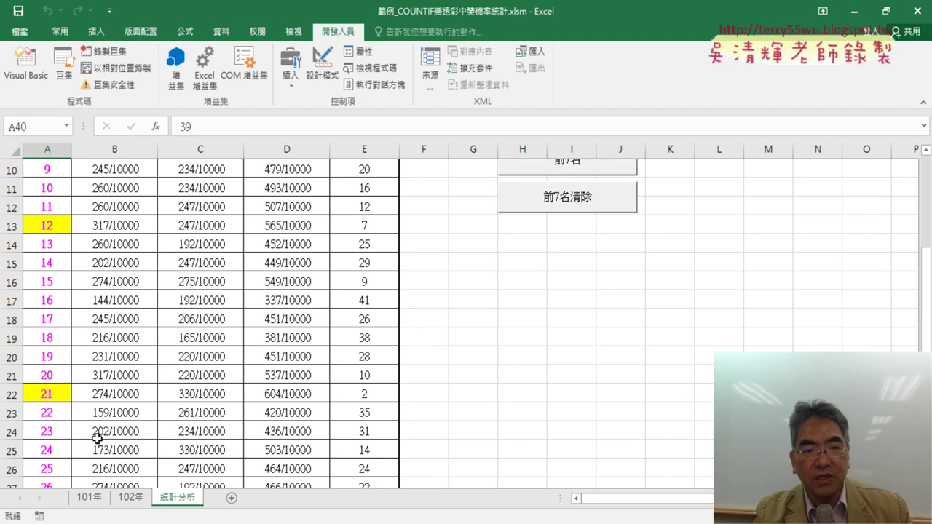
scroll(271, 331, up, 3)
drag(439, 188, 437, 300)
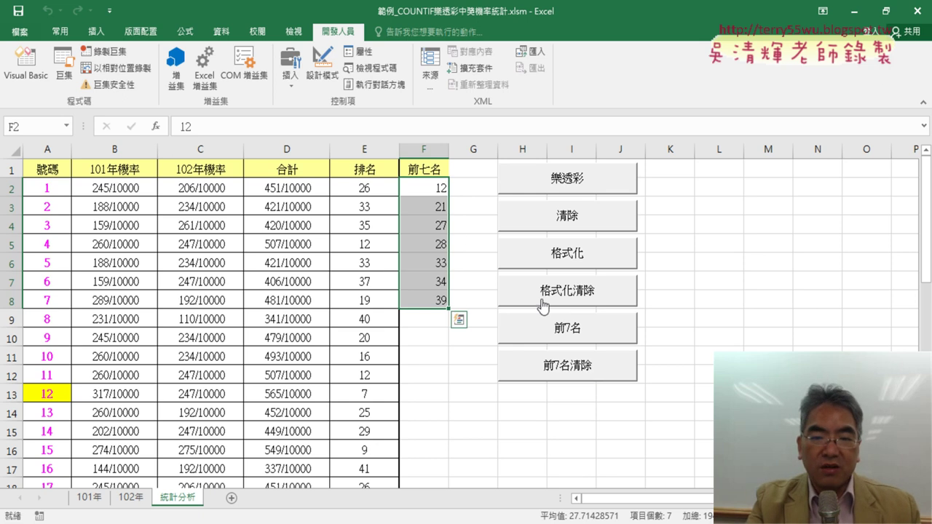
- Reopen the VBA editor and highlight 格式化's loop body, interior colour assignment and Cells(i, "A") reference
click(20, 80)
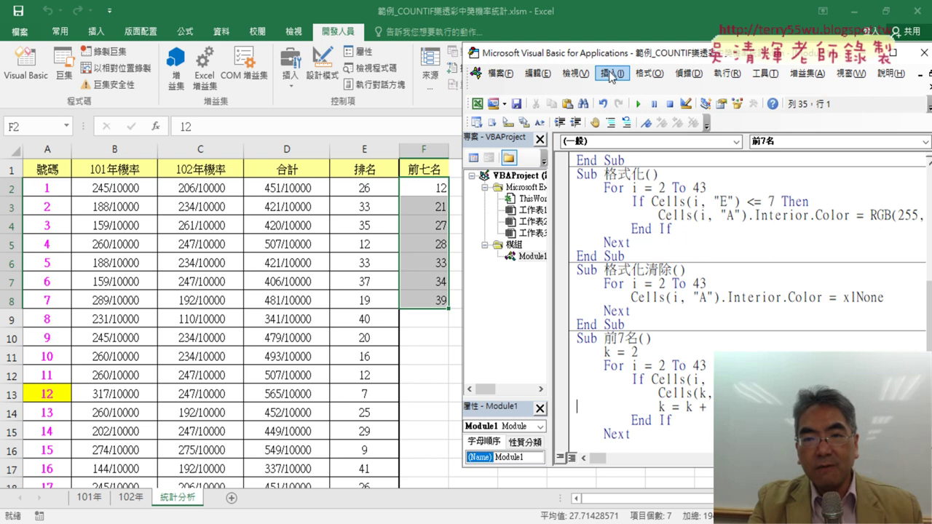
drag(610, 62, 586, 59)
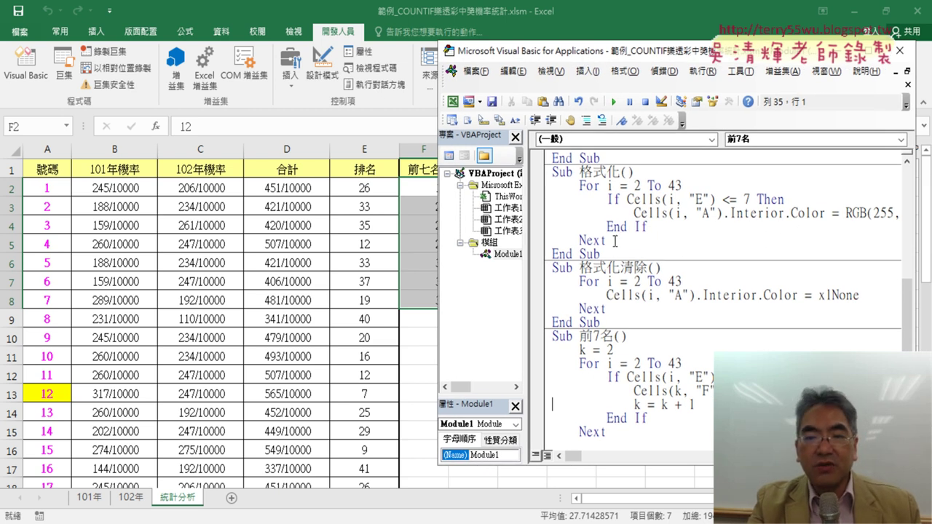
drag(606, 241, 552, 185)
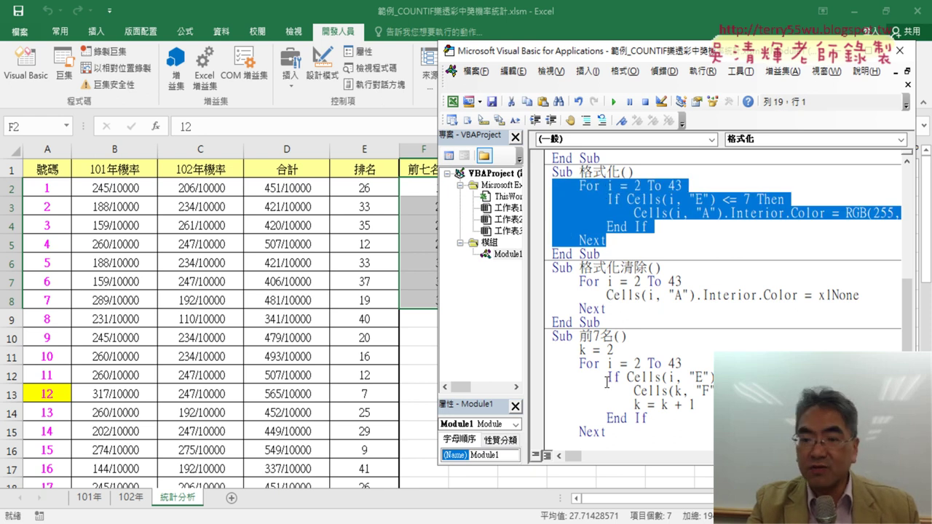
click(782, 227)
drag(725, 214, 893, 211)
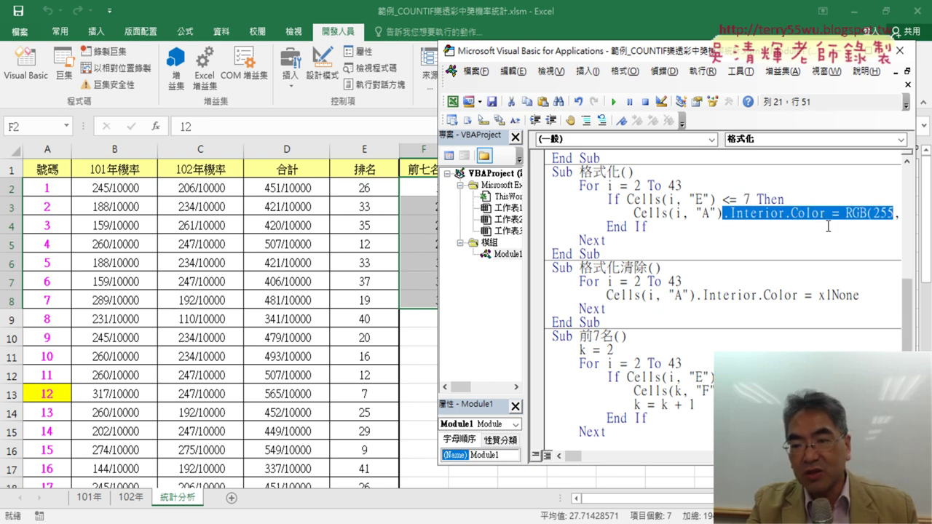
drag(633, 213, 719, 214)
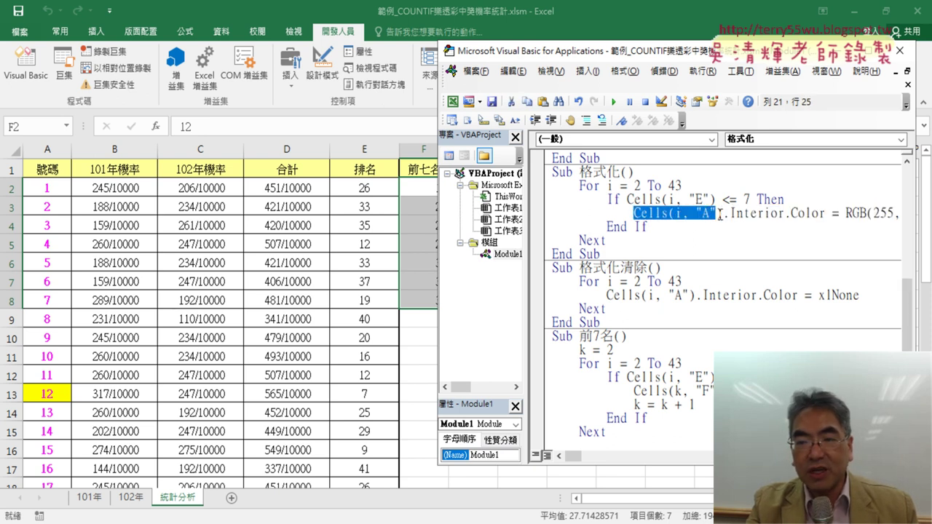
- Highlight the k = 2 starting line and the k + 1 increment in 前7名
click(798, 391)
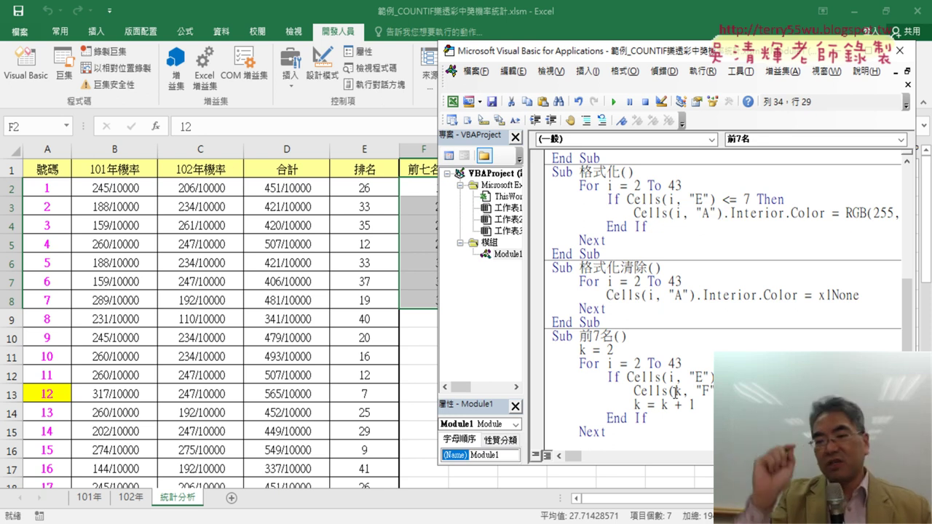
click(614, 349)
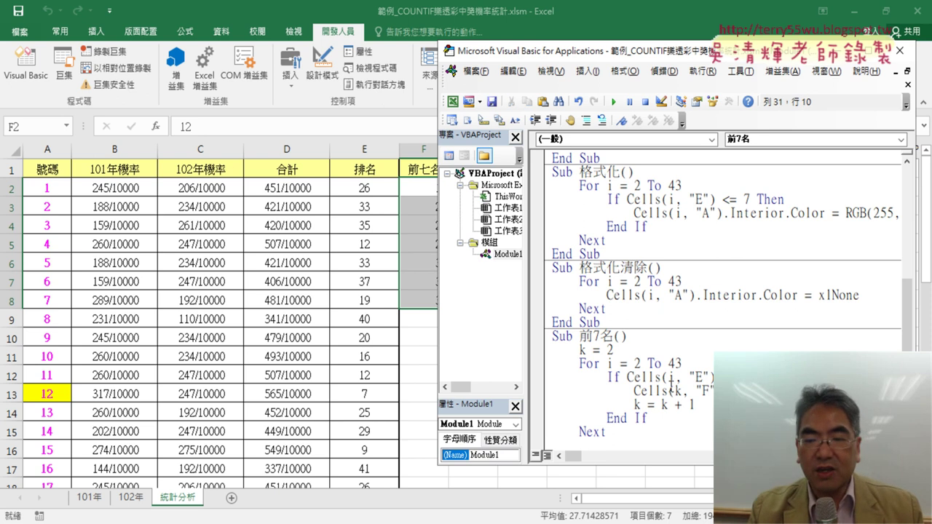
drag(695, 405, 662, 407)
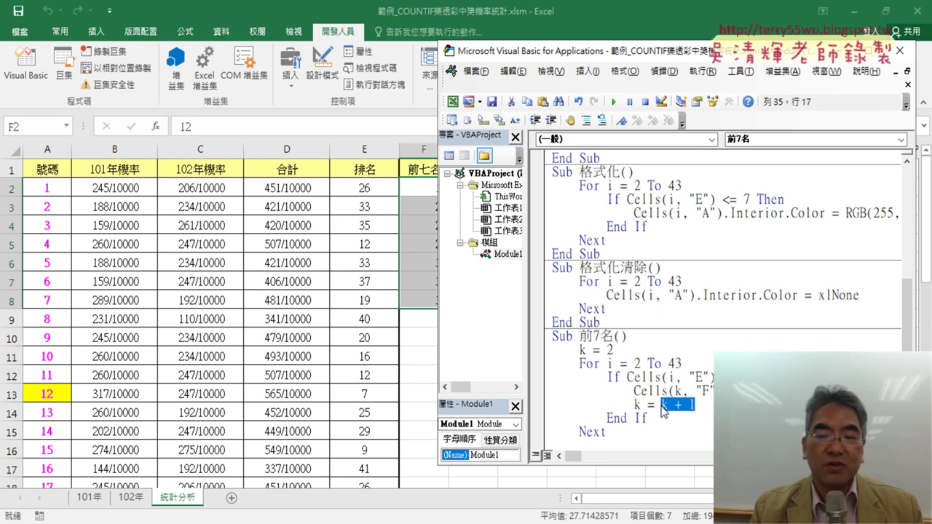